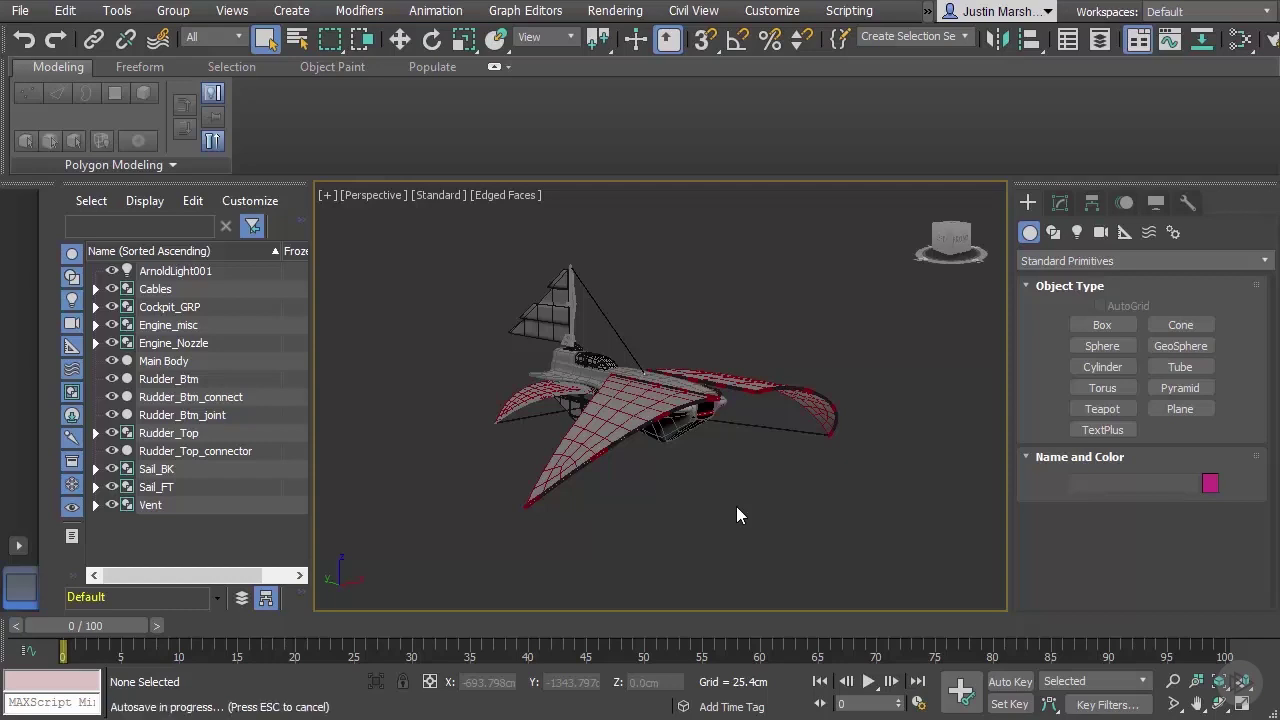
# Switch the perspective view of the ship to Default Shading by turning off Edged Faces (F4)
pyautogui.keyDown('alt'); pyautogui.moveTo(784, 477); pyautogui.dragTo(859, 545, button='middle'); pyautogui.keyUp('alt')
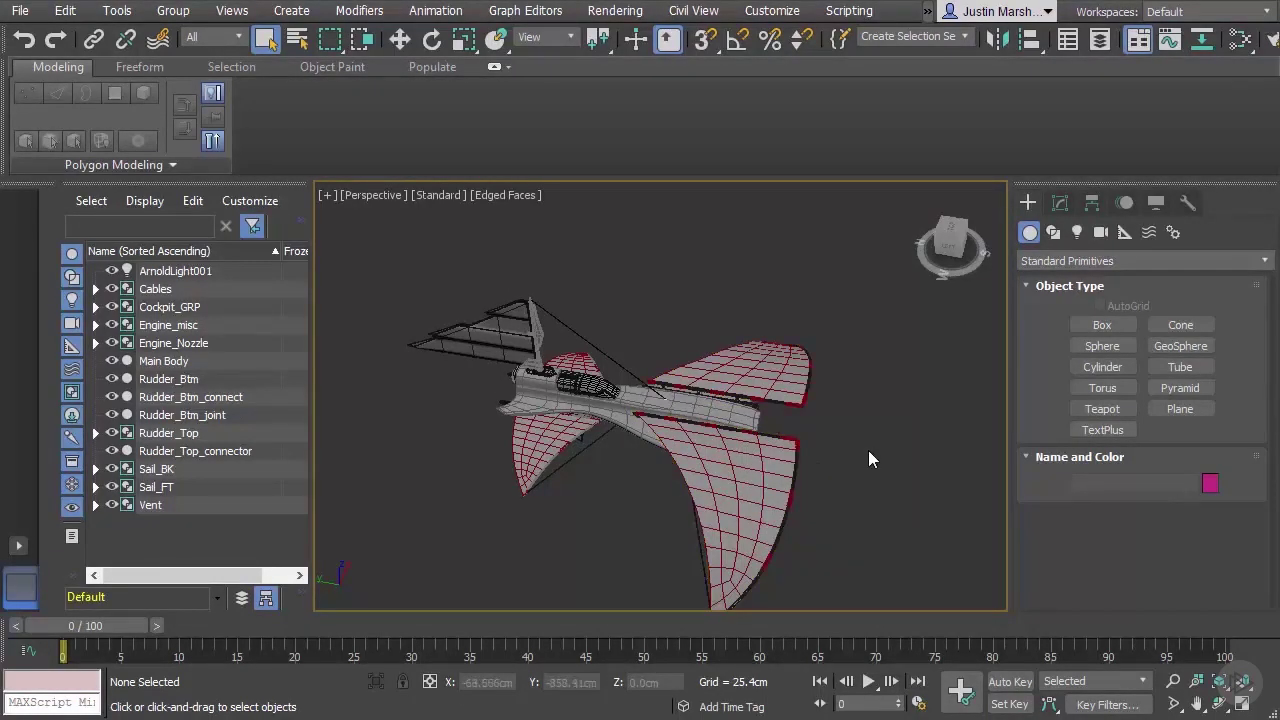
pyautogui.press('F4')
pyautogui.moveTo(893, 448)
pyautogui.keyDown('alt'); pyautogui.mouseDown(button='middle')
pyautogui.moveTo(877, 408)
pyautogui.moveTo(901, 435)
pyautogui.moveTo(934, 346)
pyautogui.moveTo(984, 337)
pyautogui.moveTo(774, 380)
pyautogui.moveTo(741, 422)
pyautogui.moveTo(867, 406)
pyautogui.moveTo(857, 435)
pyautogui.moveTo(827, 444)
pyautogui.mouseUp(button='middle'); pyautogui.keyUp('alt')
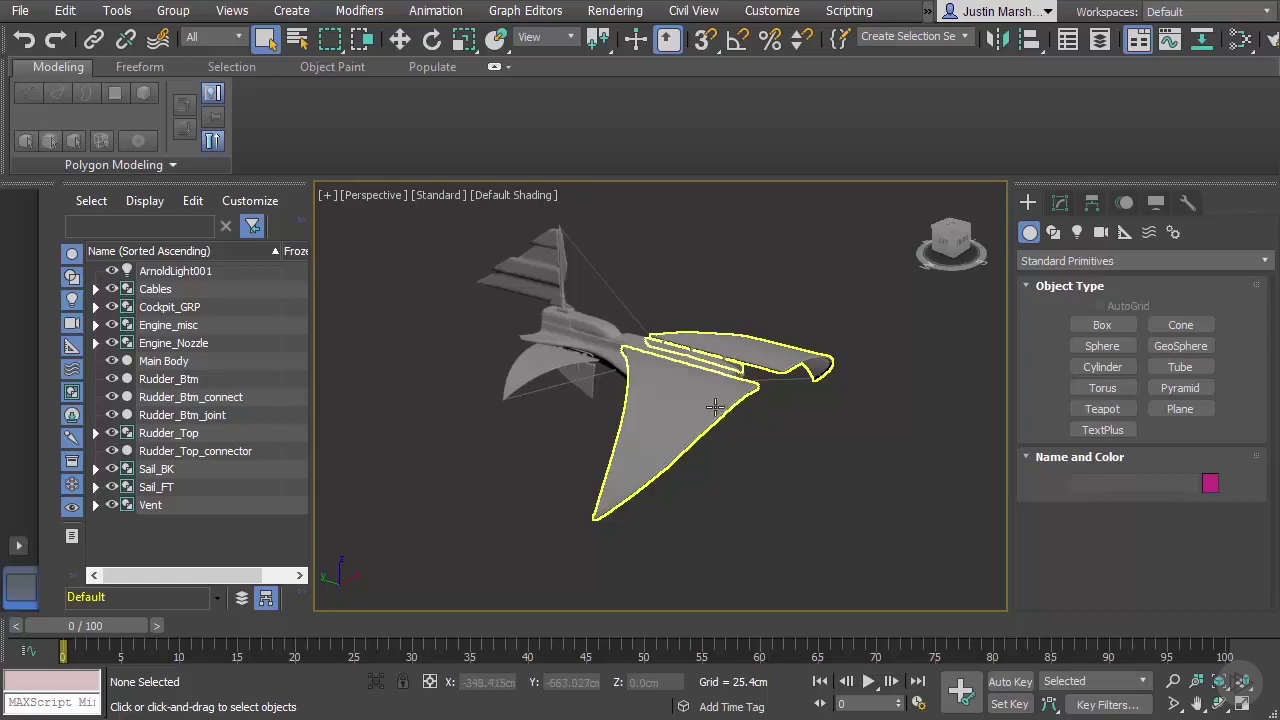
# Check that Render Setup uses the Scanline Renderer at 1920×1080, then close it
pyautogui.click(614, 12)
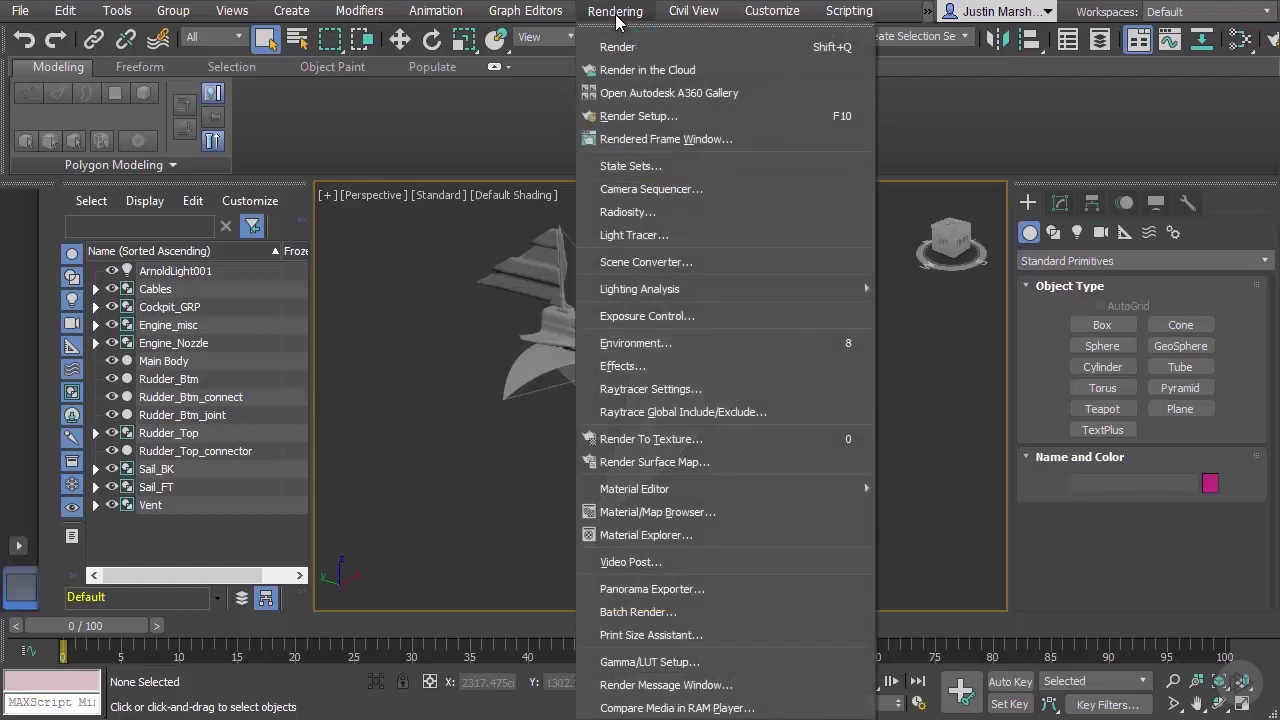
pyautogui.click(655, 118)
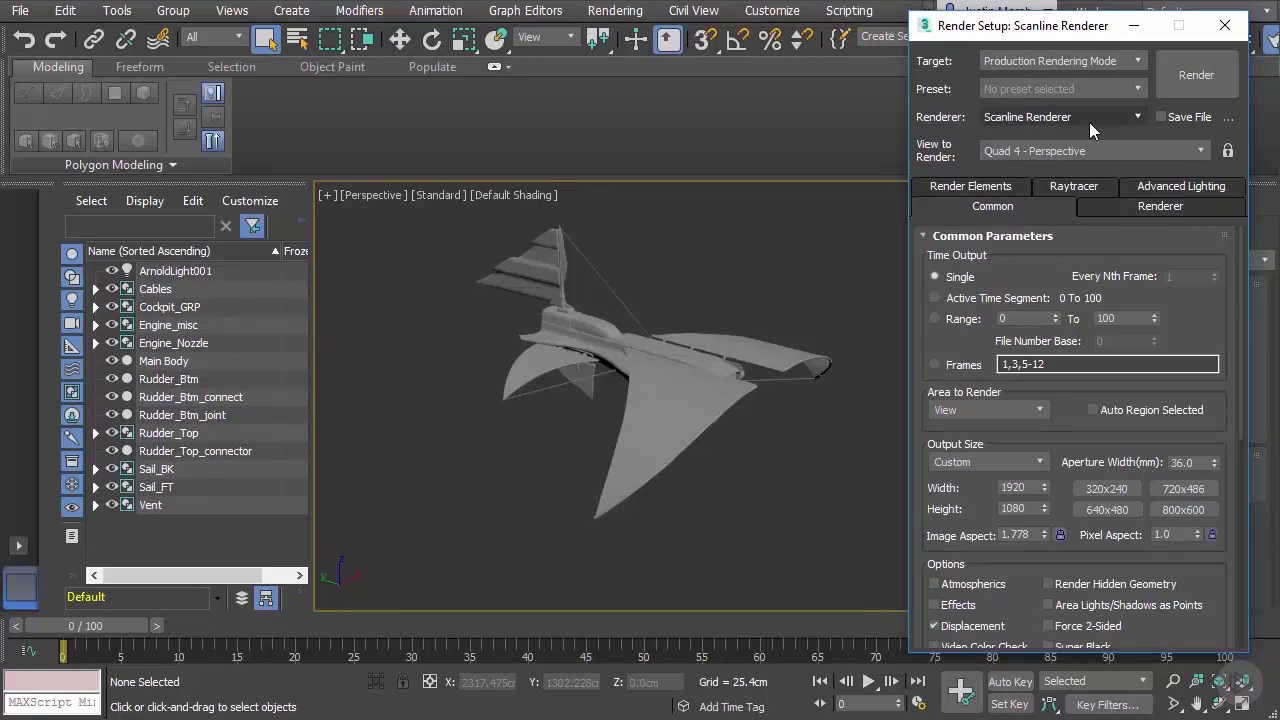
pyautogui.click(1224, 25)
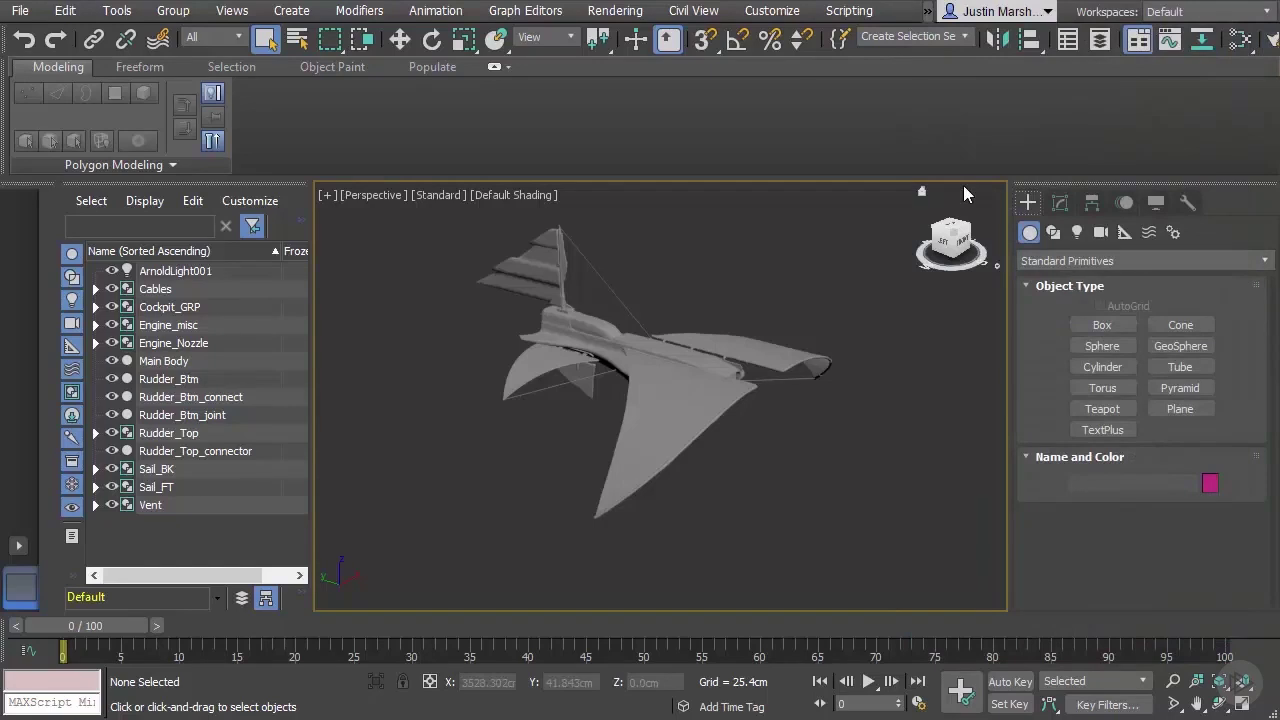
pyautogui.scroll(3, 821, 420)
pyautogui.moveTo(821, 420); pyautogui.dragTo(891, 480, button='middle')
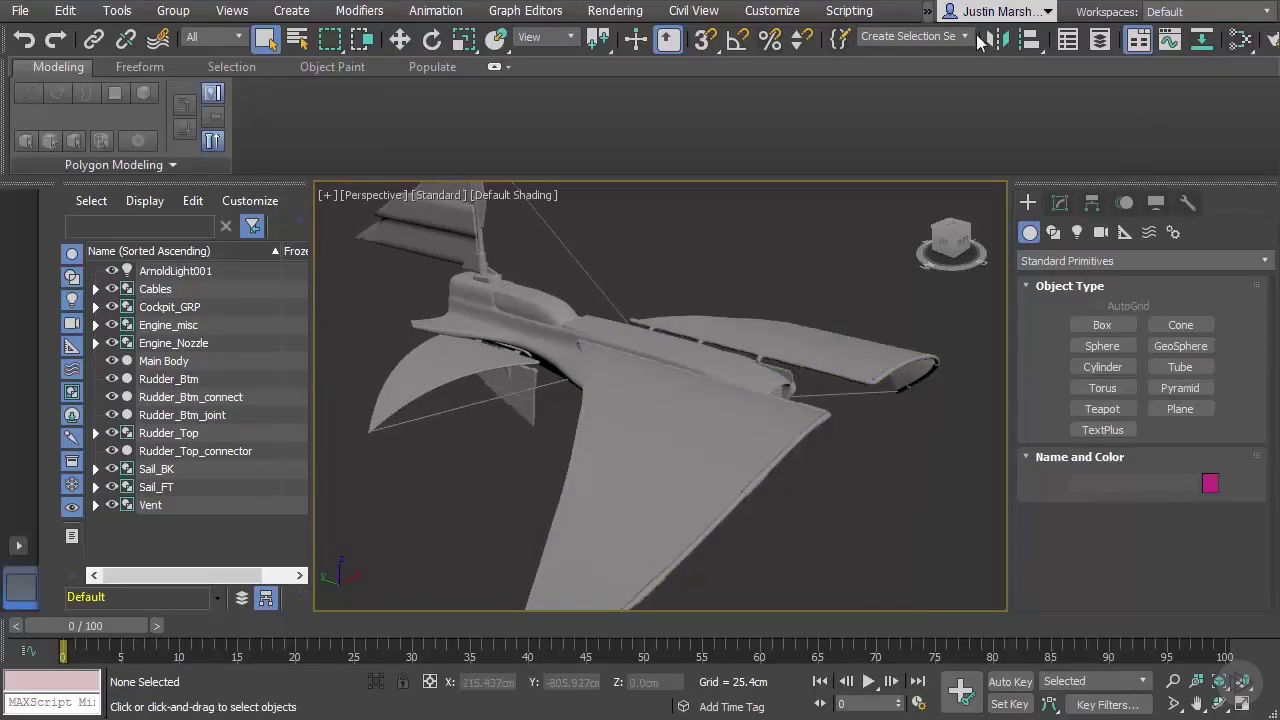
# Open the Slate Material Editor and scroll its Material/Map Browser to the Scanline materials
pyautogui.click(1240, 42)
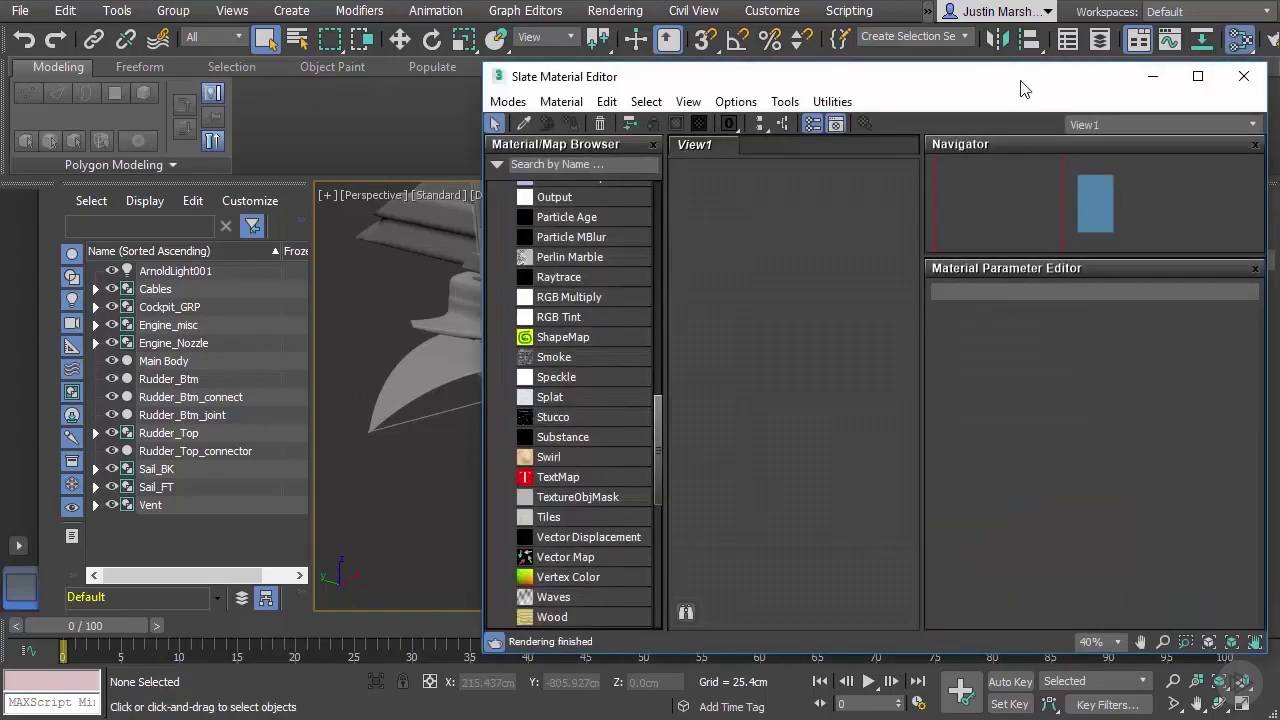
pyautogui.moveTo(1024, 88); pyautogui.dragTo(968, 88)
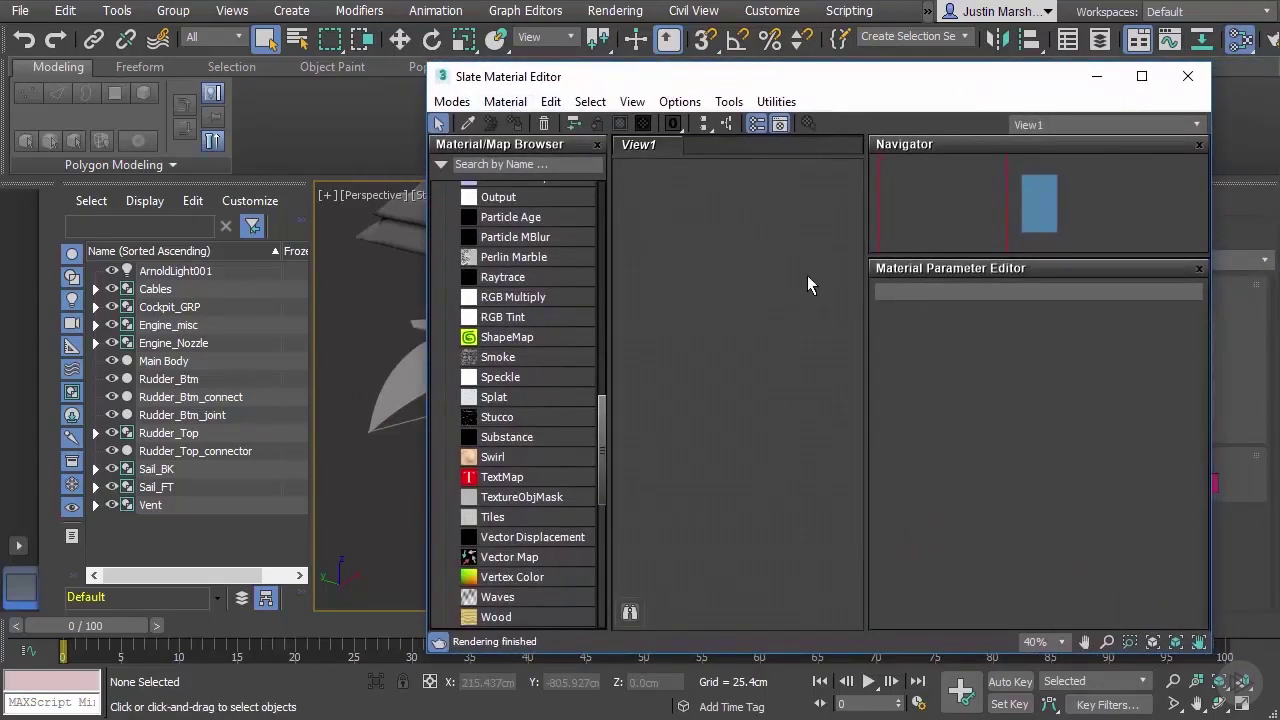
pyautogui.scroll(-1, 703, 197)
pyautogui.moveTo(599, 425); pyautogui.dragTo(619, 191)
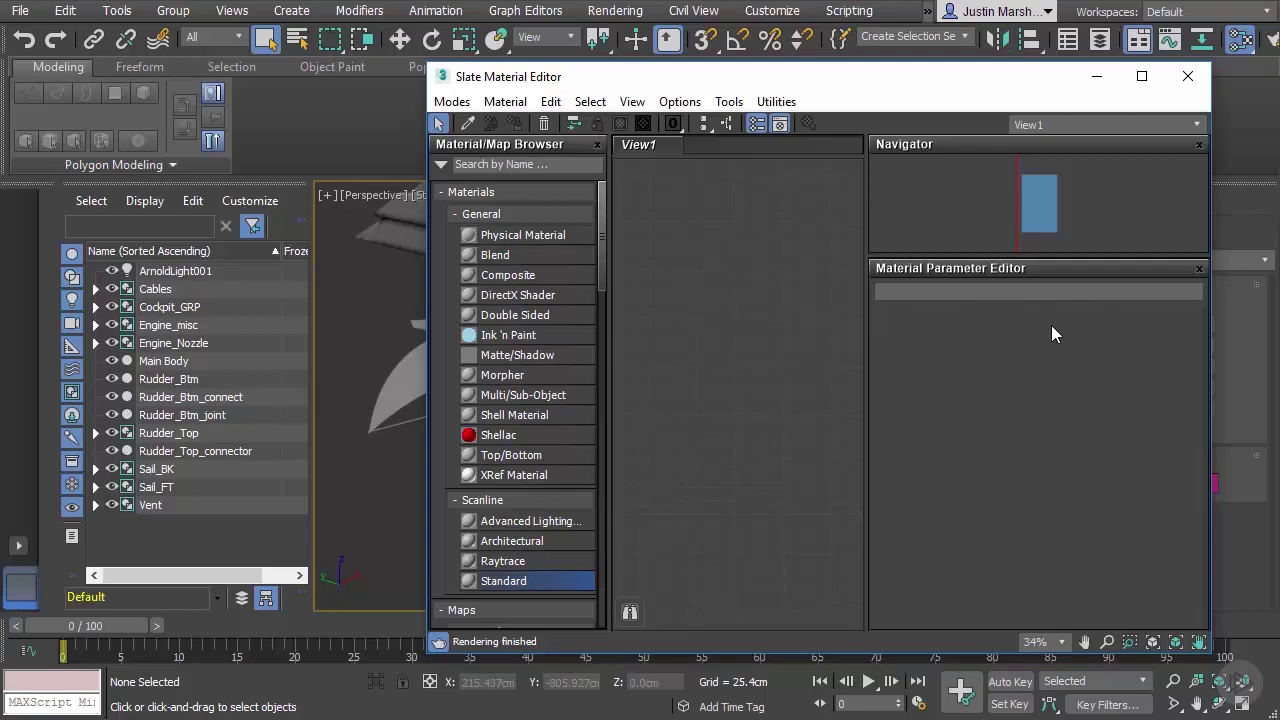
pyautogui.moveTo(598, 242); pyautogui.dragTo(616, 207)
pyautogui.scroll(-3, 603, 245)
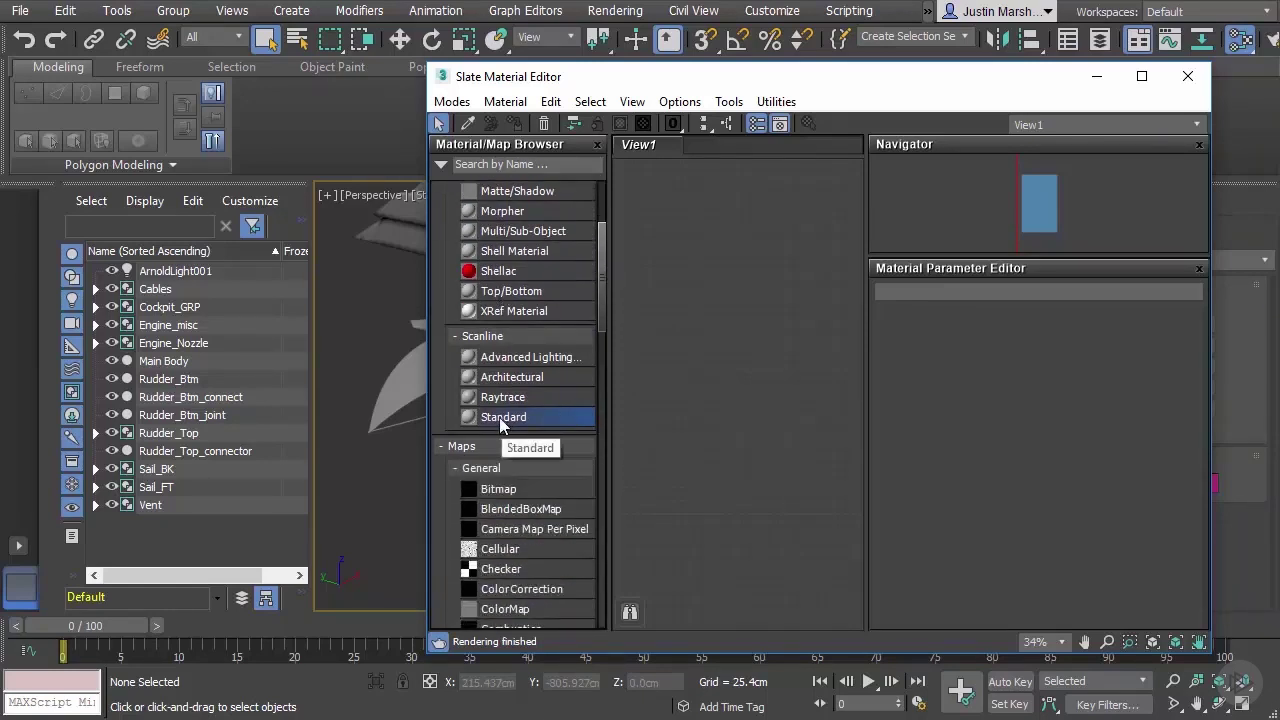
# Add a Standard node, Material #3, to View1 and show its Blinn parameters
pyautogui.moveTo(733, 360); pyautogui.dragTo(734, 362)
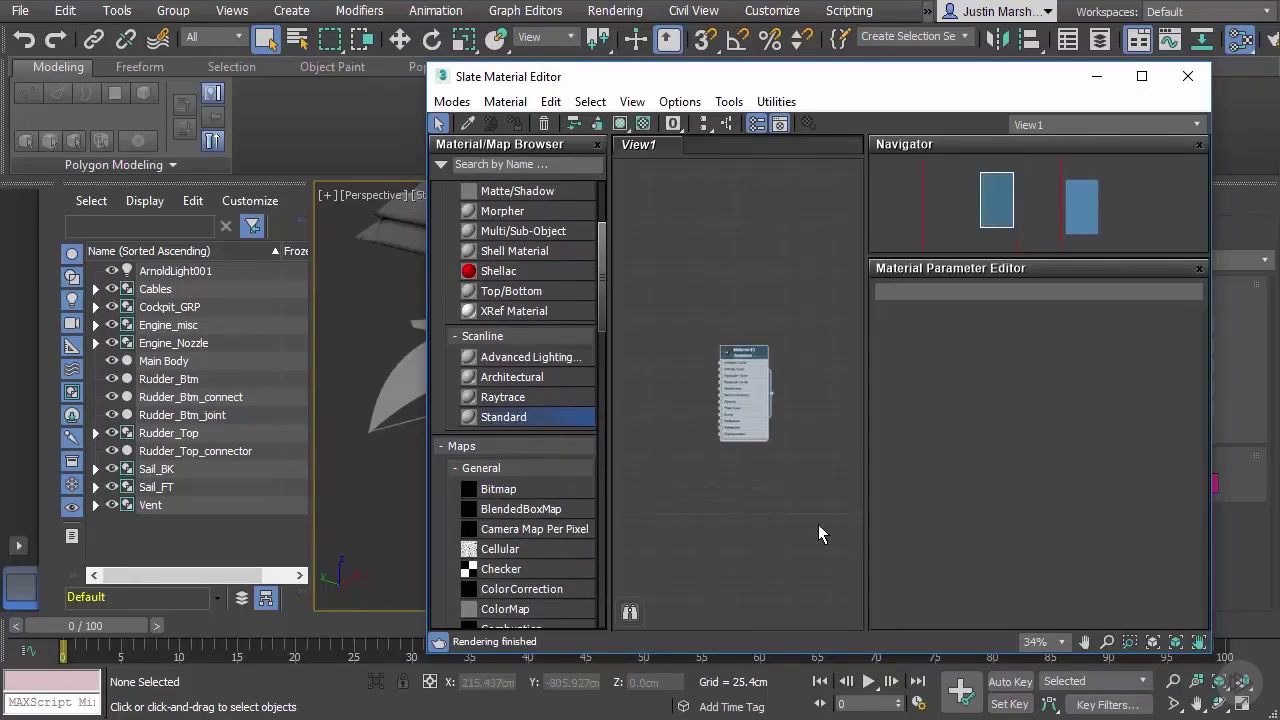
pyautogui.scroll(6, 745, 365)
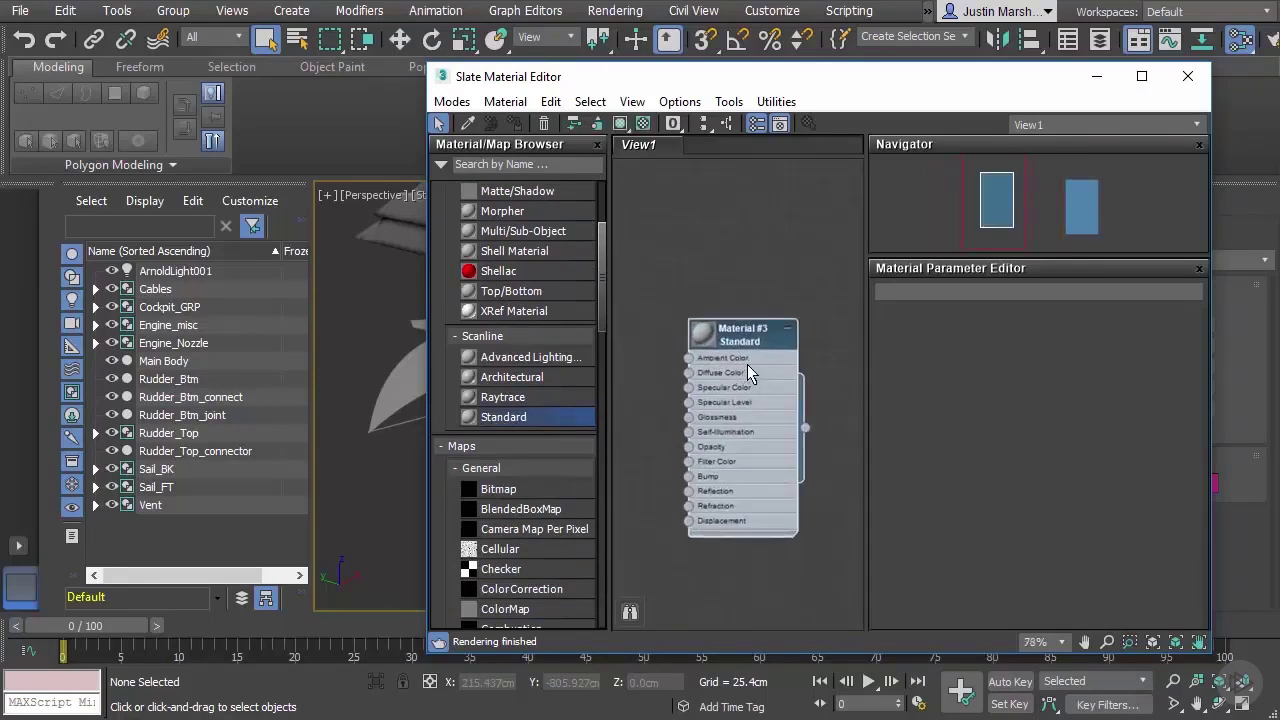
pyautogui.moveTo(748, 373); pyautogui.dragTo(761, 307, button='middle')
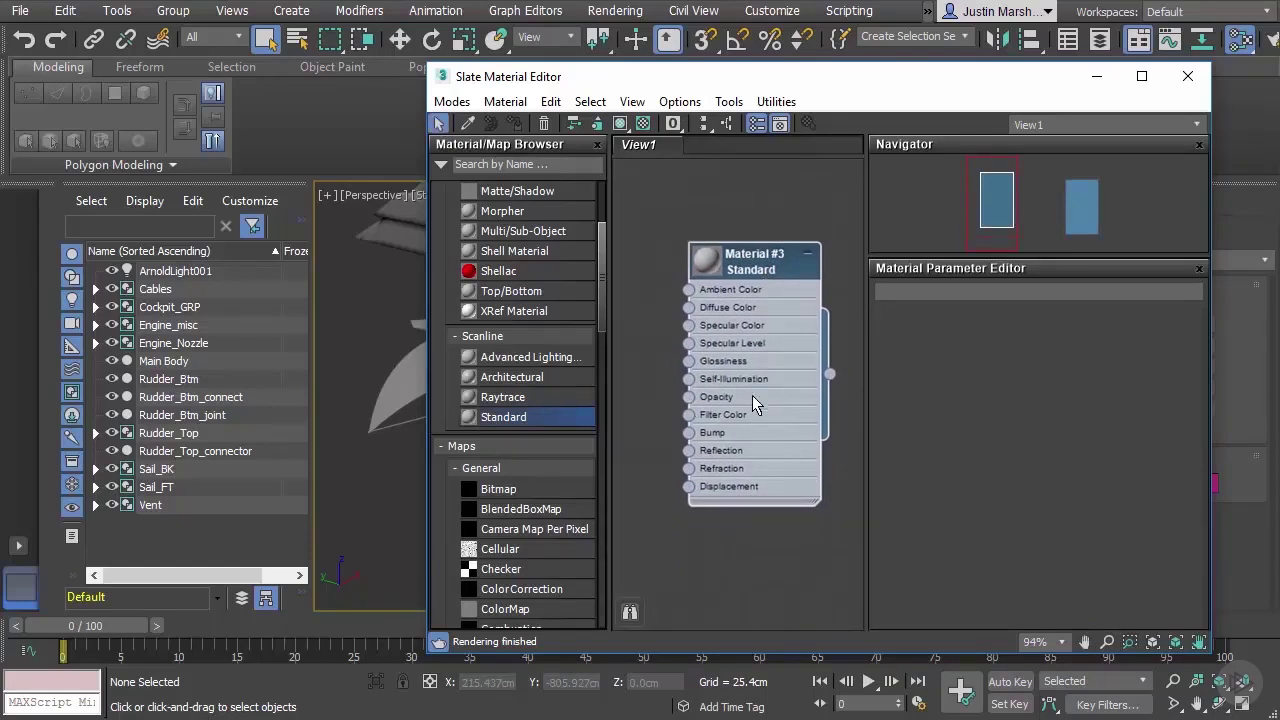
pyautogui.moveTo(740, 269)
pyautogui.mouseDown()
pyautogui.moveTo(752, 258)
pyautogui.moveTo(741, 271)
pyautogui.mouseUp()
pyautogui.doubleClick(751, 275)
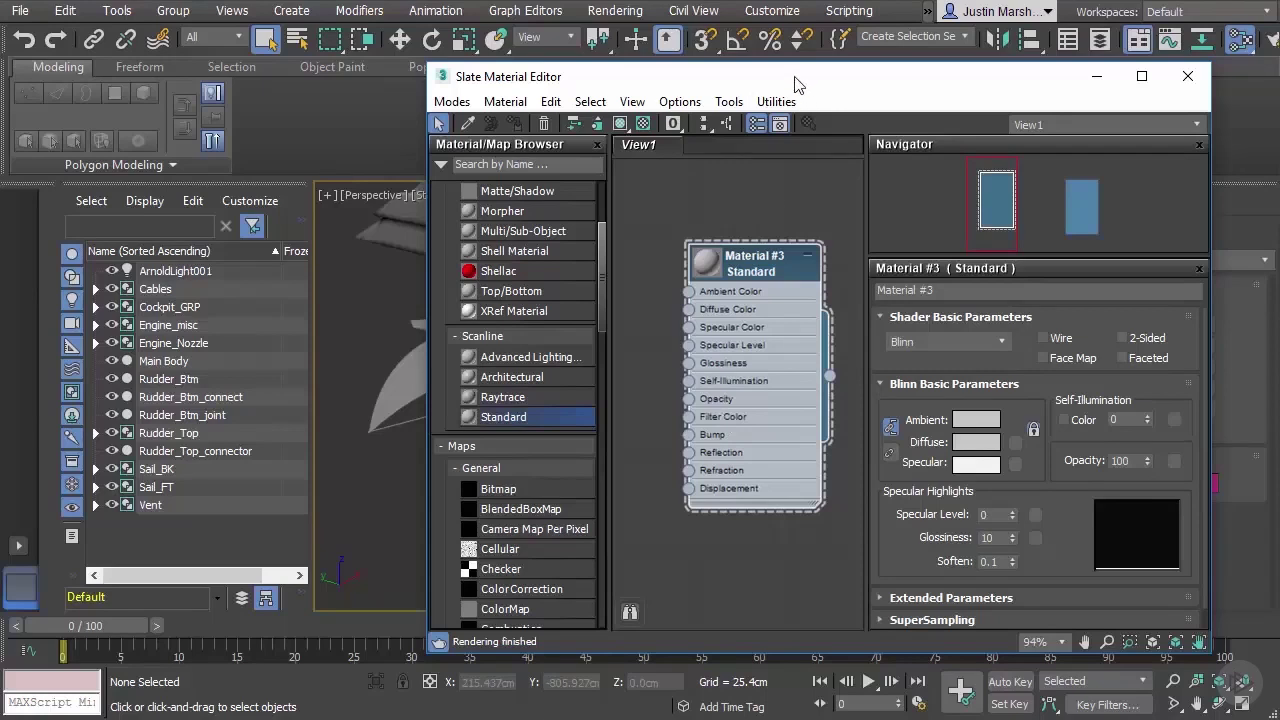
pyautogui.moveTo(797, 84); pyautogui.dragTo(1035, 52)
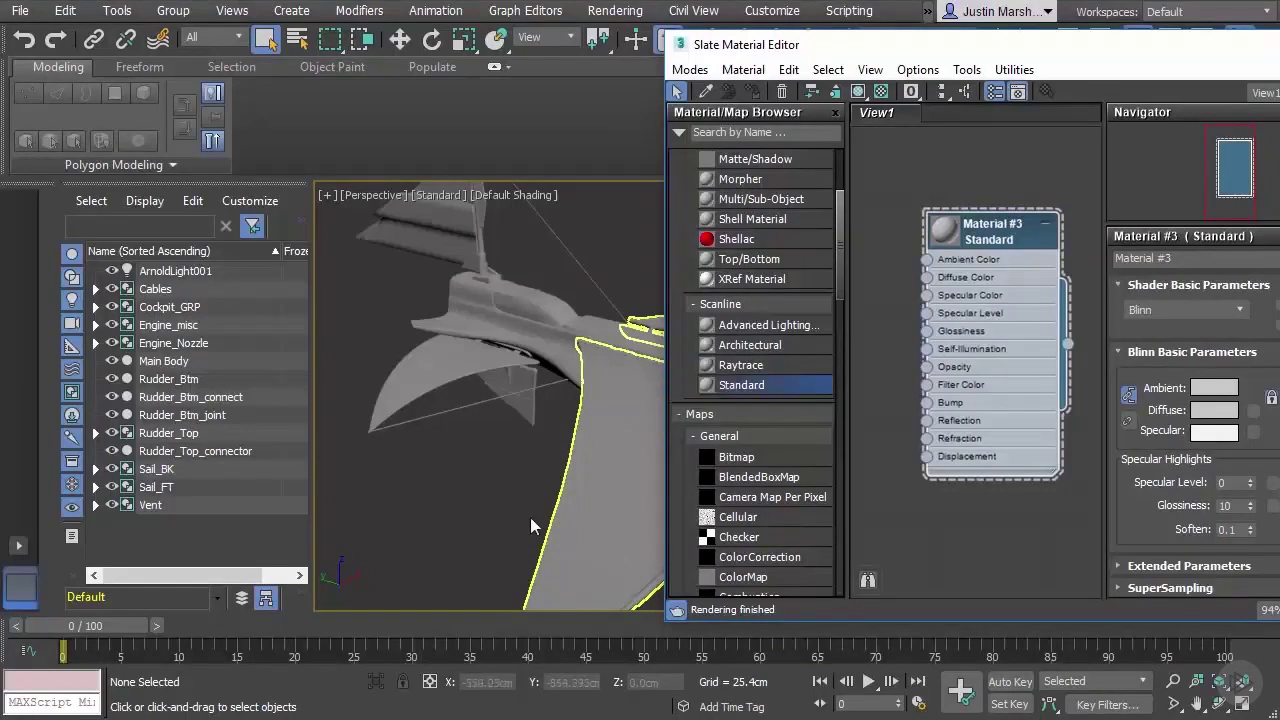
# Assign Material #3 to the selected Sail_FT front sail group
pyautogui.click(603, 430)
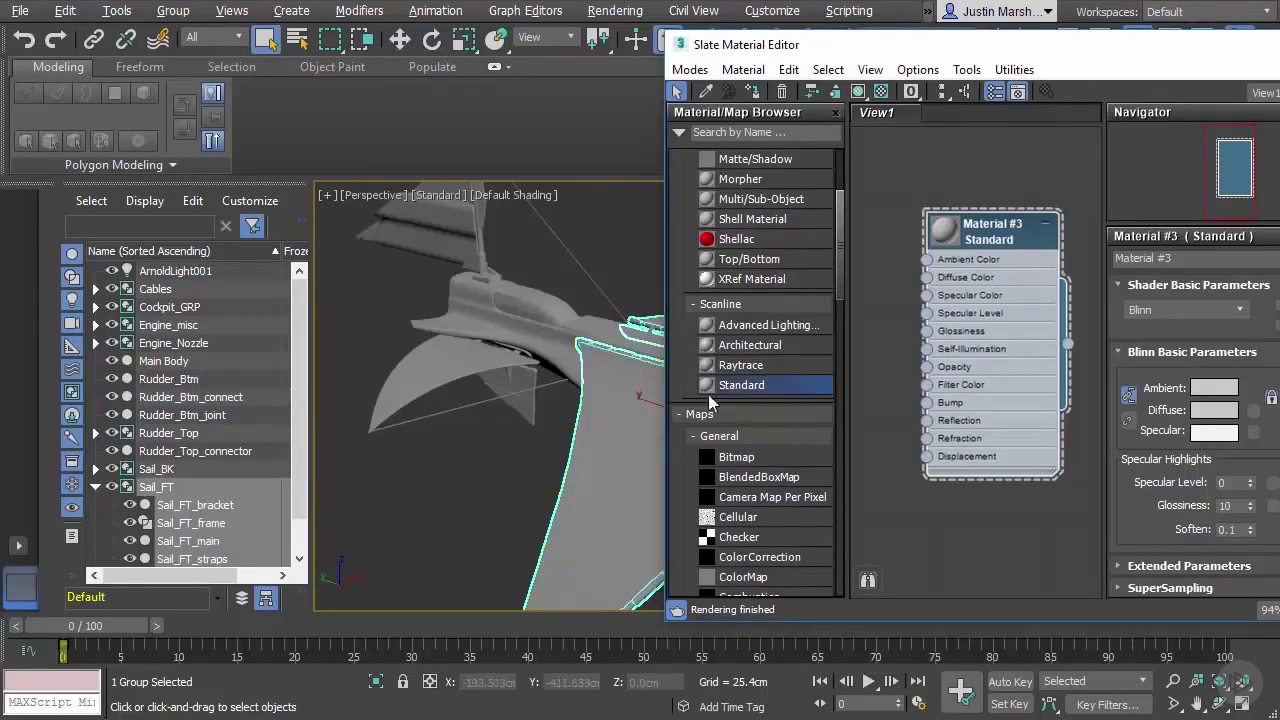
pyautogui.rightClick(998, 237)
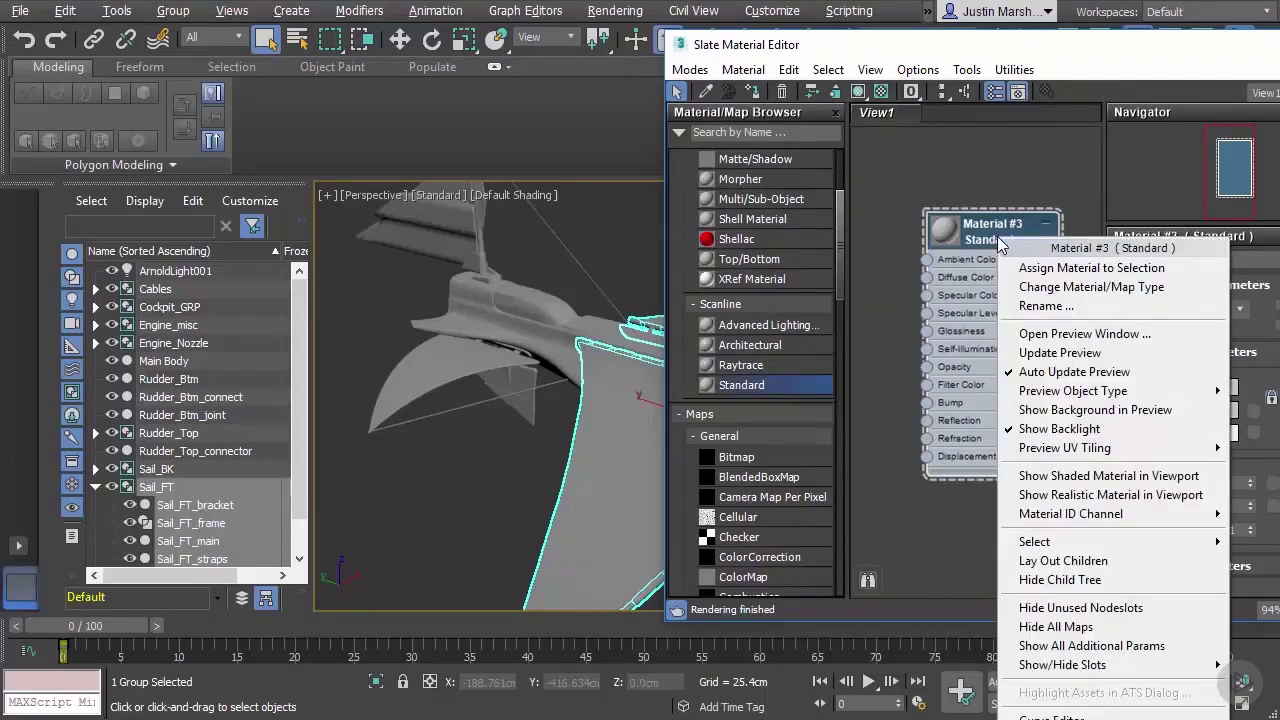
pyautogui.click(1047, 268)
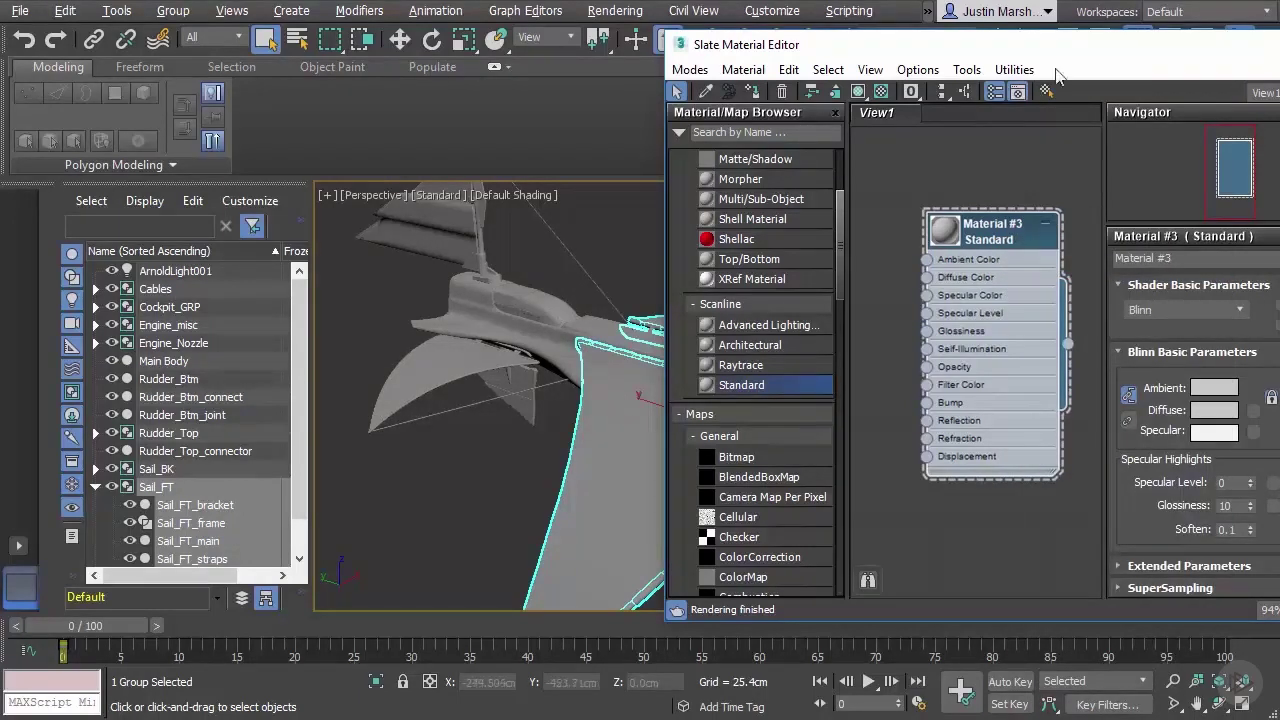
pyautogui.moveTo(786, 46); pyautogui.dragTo(850, 30)
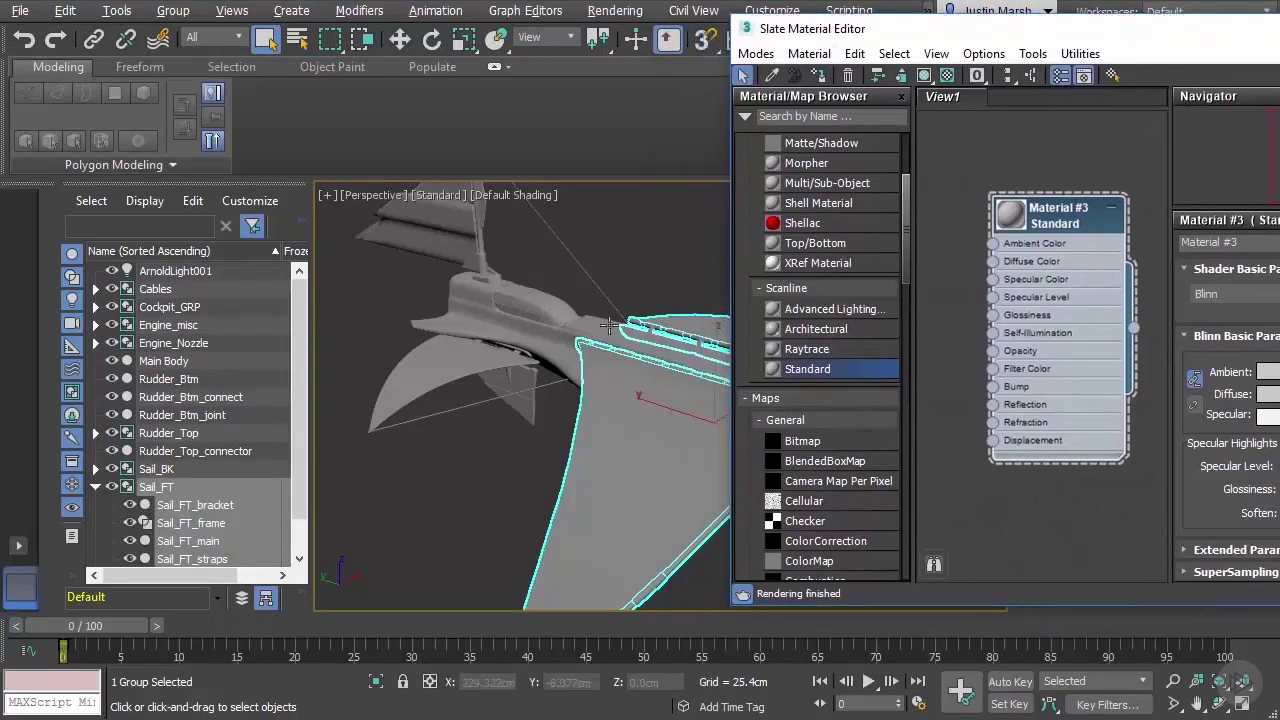
pyautogui.keyDown('alt'); pyautogui.moveTo(601, 333); pyautogui.dragTo(400, 318, button='middle'); pyautogui.keyUp('alt')
pyautogui.moveTo(1016, 38); pyautogui.dragTo(804, 58)
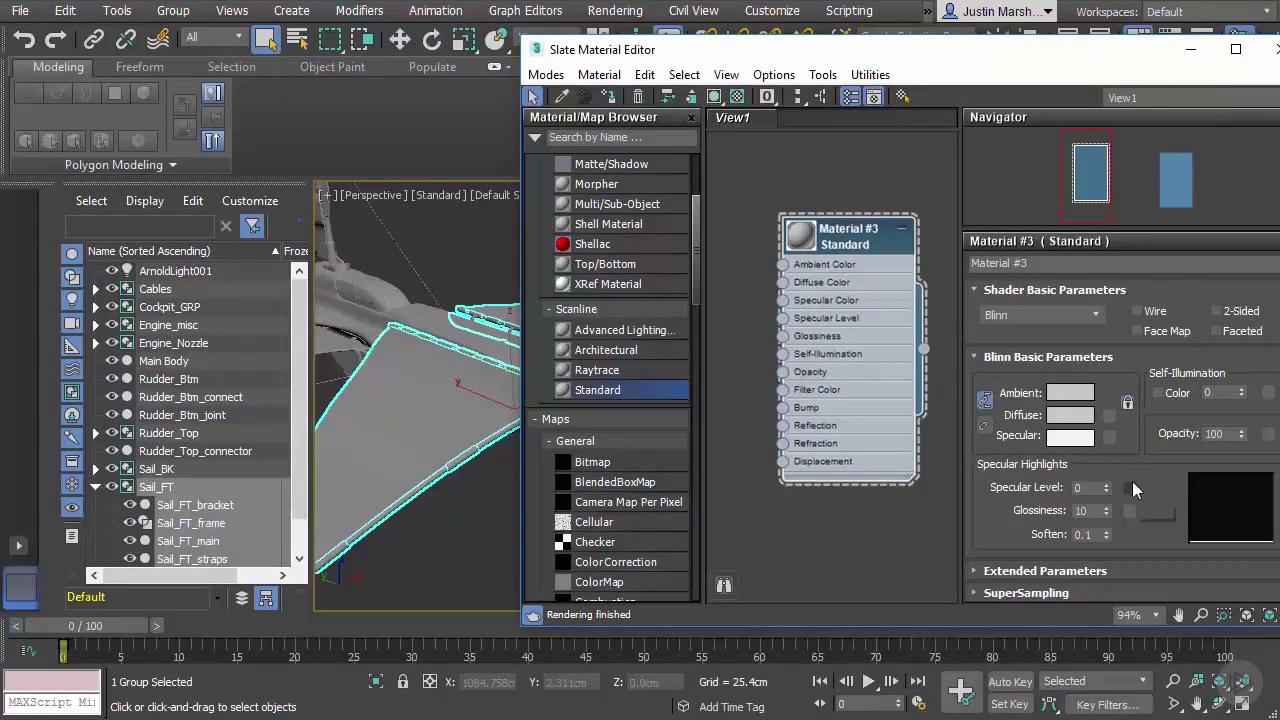
# Set Material #3's diffuse colour to a saturated dark red with Value about 117
pyautogui.click(1068, 423)
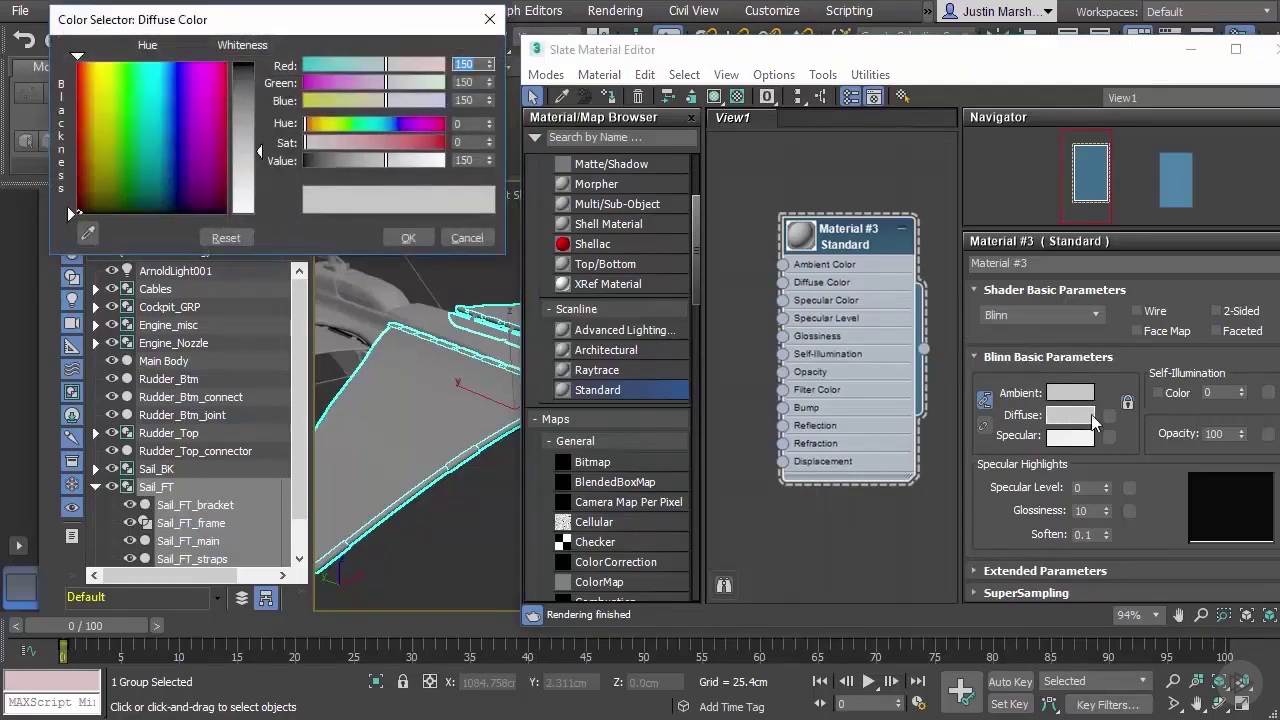
pyautogui.moveTo(335, 57); pyautogui.dragTo(365, 81)
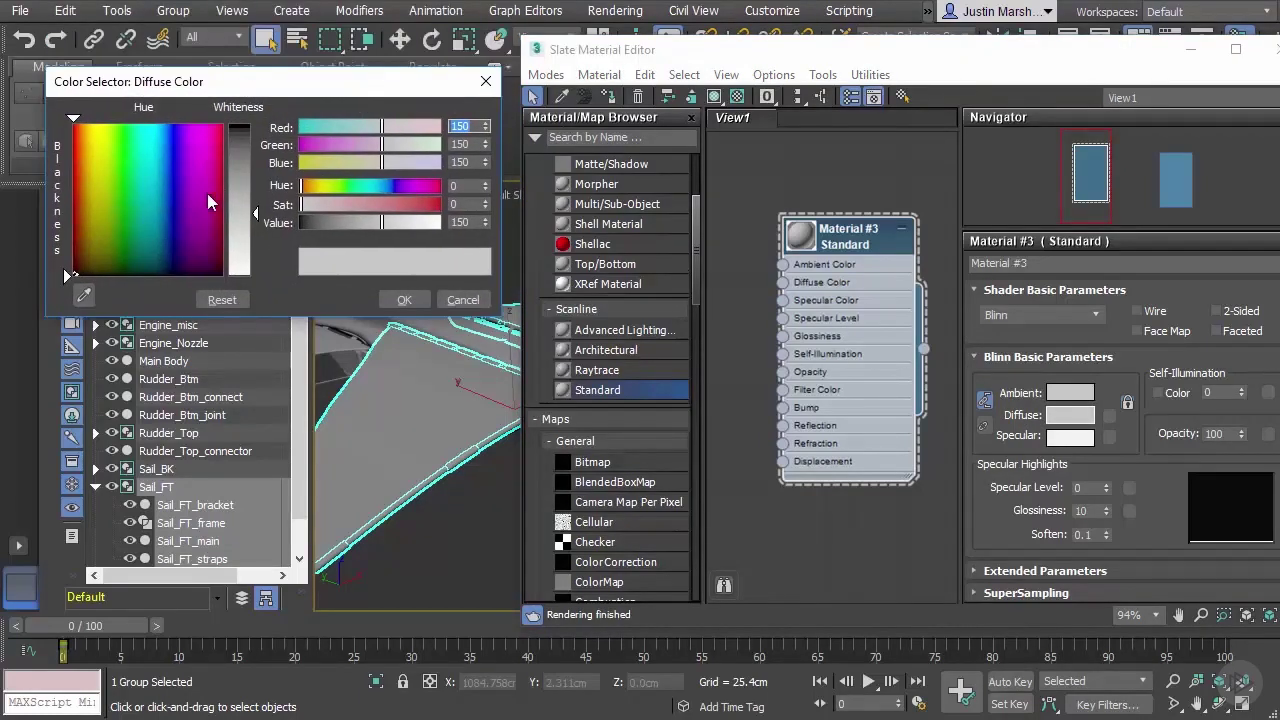
pyautogui.moveTo(73, 192); pyautogui.dragTo(70, 121)
pyautogui.moveTo(240, 213); pyautogui.dragTo(240, 125)
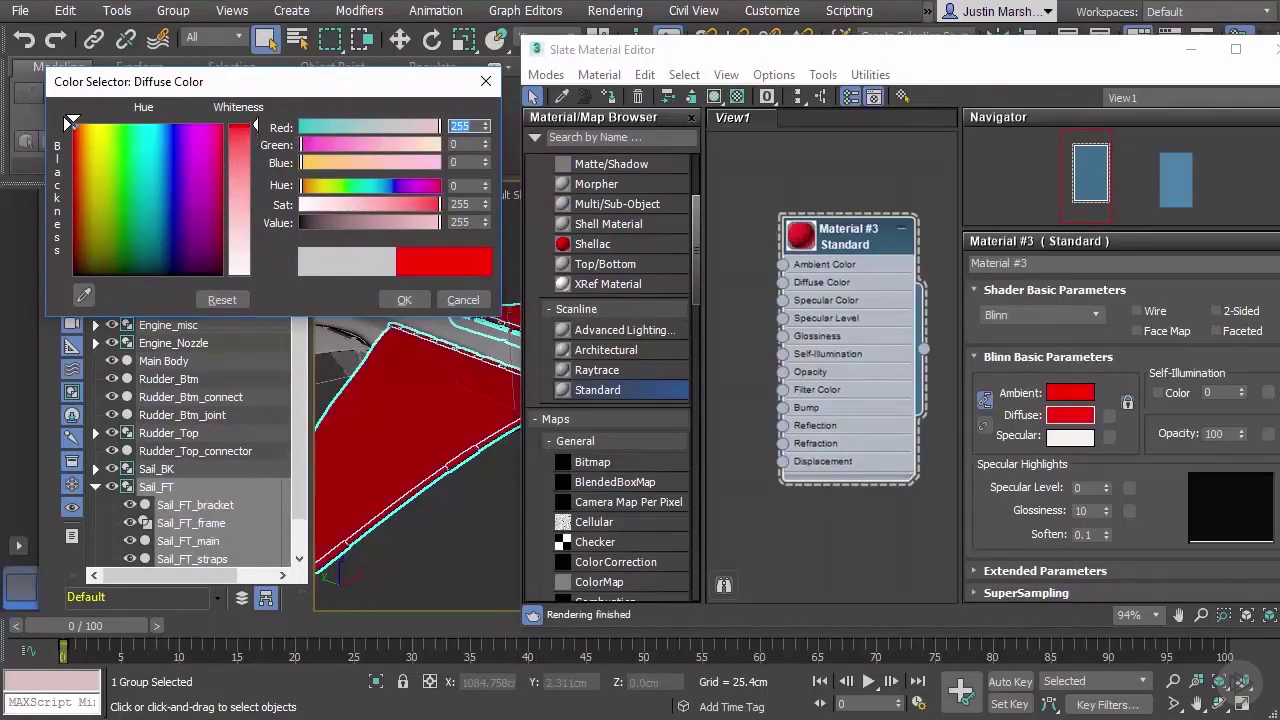
pyautogui.moveTo(436, 215); pyautogui.dragTo(356, 213)
pyautogui.click(404, 299)
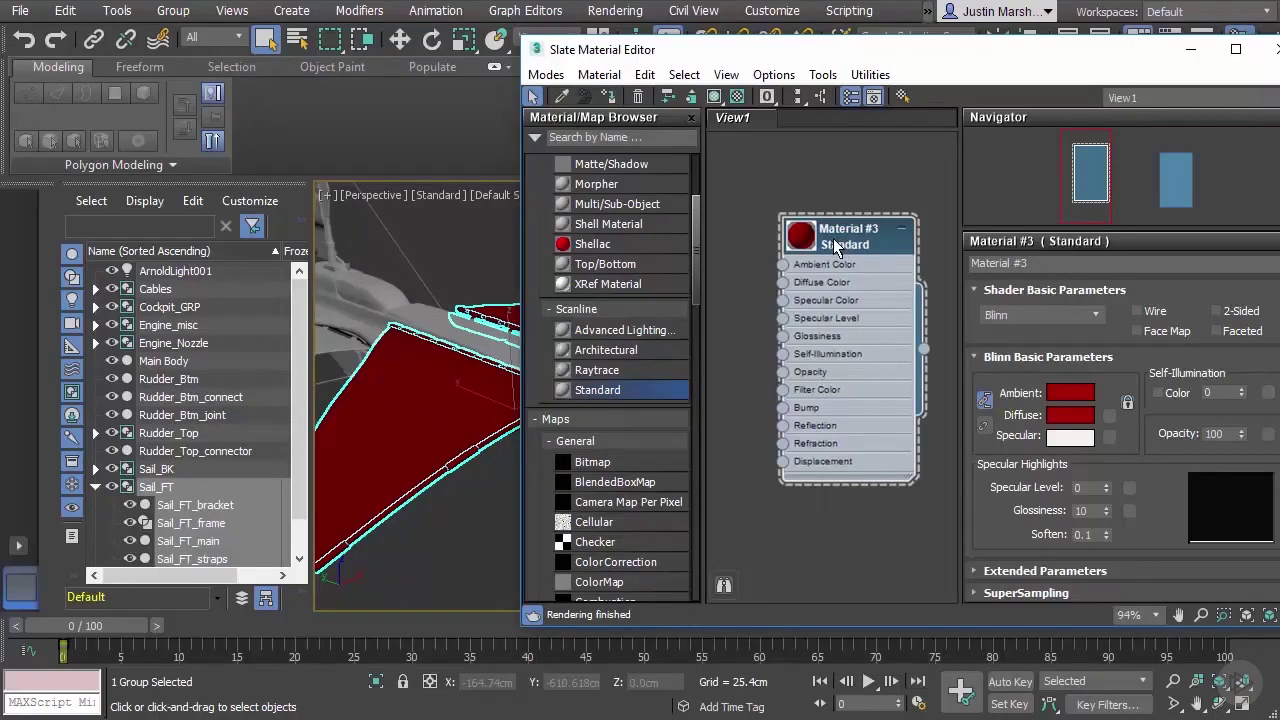
# Give Material #3 Specular Level 130 and Glossiness 13
pyautogui.moveTo(1106, 486)
pyautogui.mouseDown()
pyautogui.moveTo(1110, 340)
pyautogui.moveTo(1110, 362)
pyautogui.mouseUp()
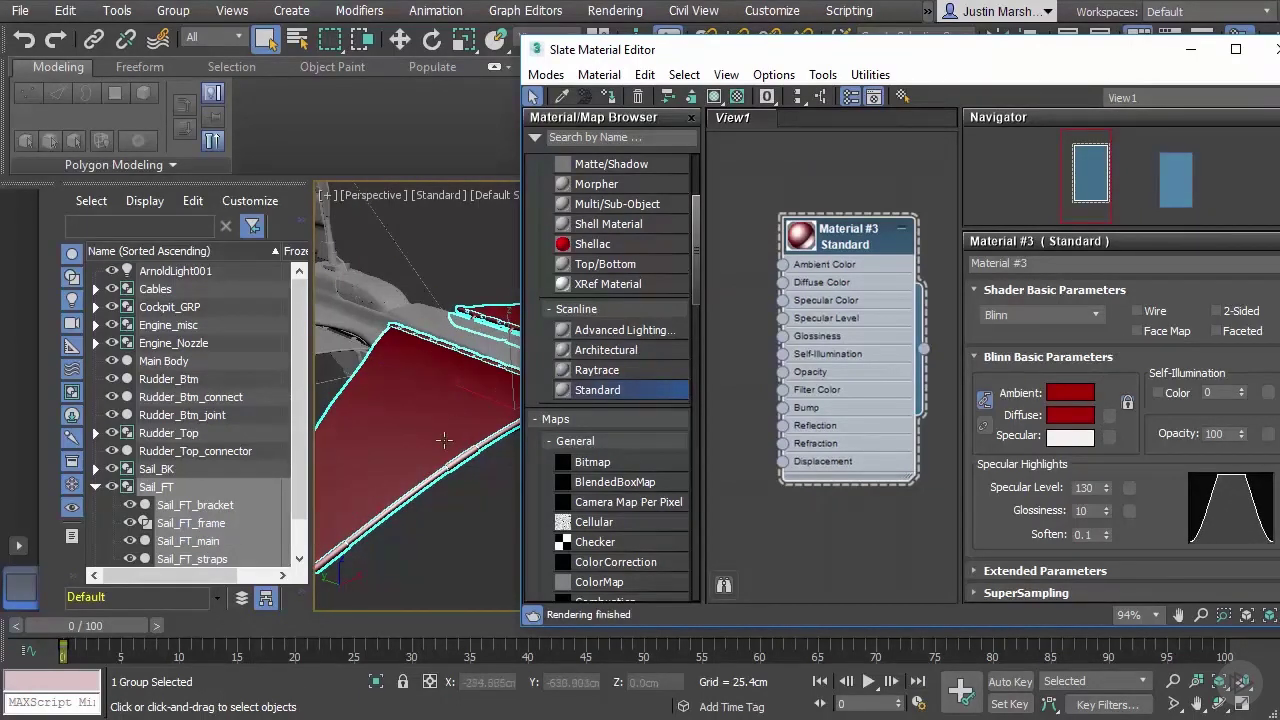
pyautogui.moveTo(1106, 510)
pyautogui.mouseDown()
pyautogui.moveTo(1108, 496)
pyautogui.moveTo(1108, 512)
pyautogui.mouseUp()
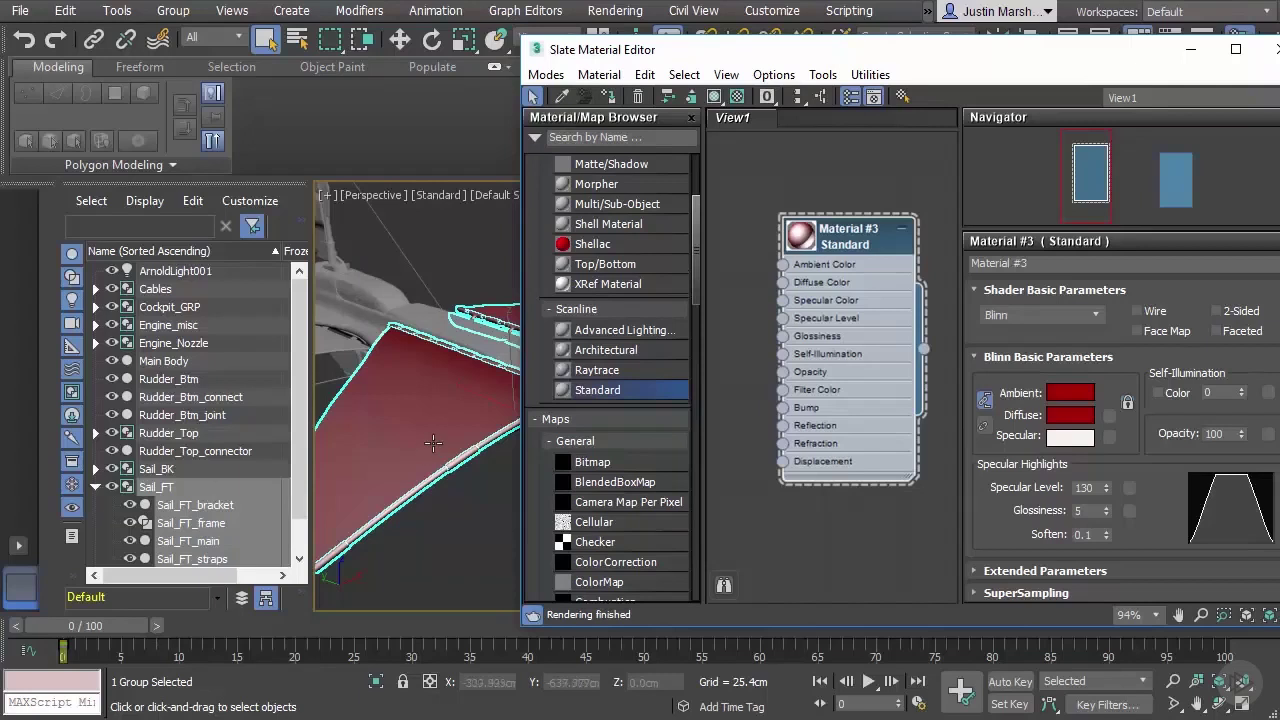
pyautogui.click(1107, 508)
pyautogui.moveTo(1107, 508); pyautogui.dragTo(1108, 500)
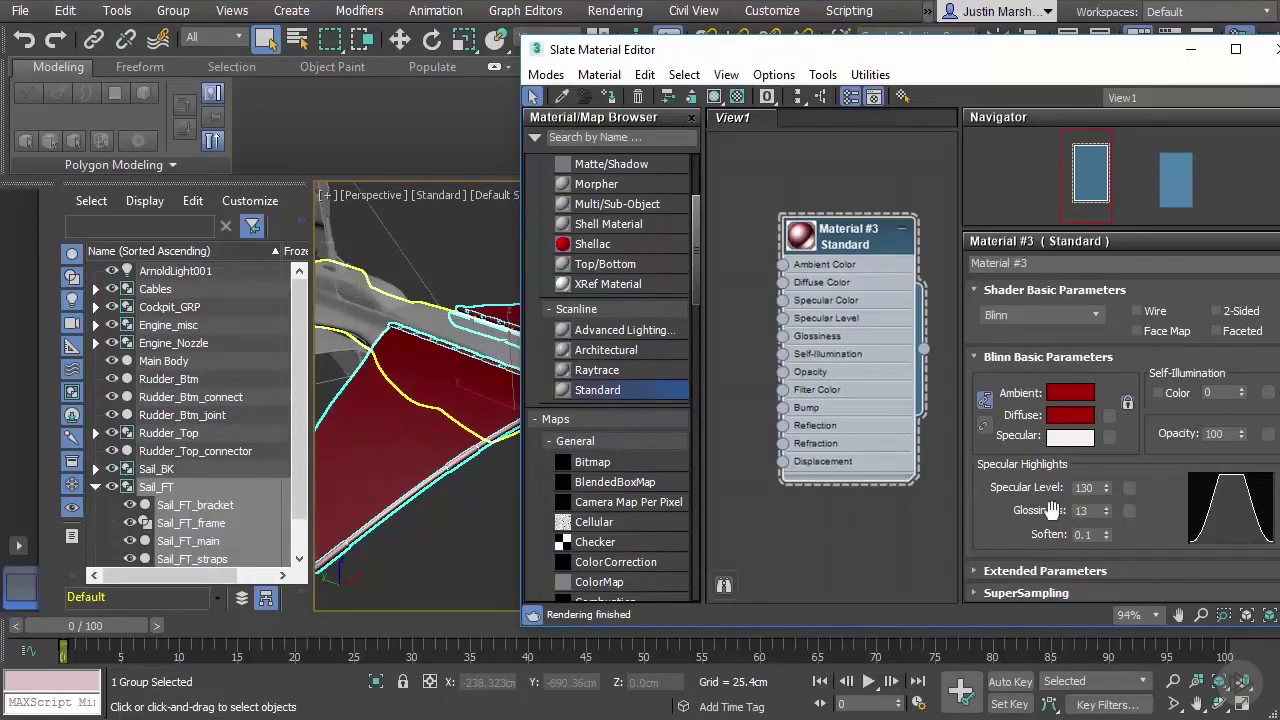
pyautogui.scroll(-1, 1180, 458)
pyautogui.scroll(1, 1180, 458)
pyautogui.moveTo(793, 52); pyautogui.dragTo(963, 35)
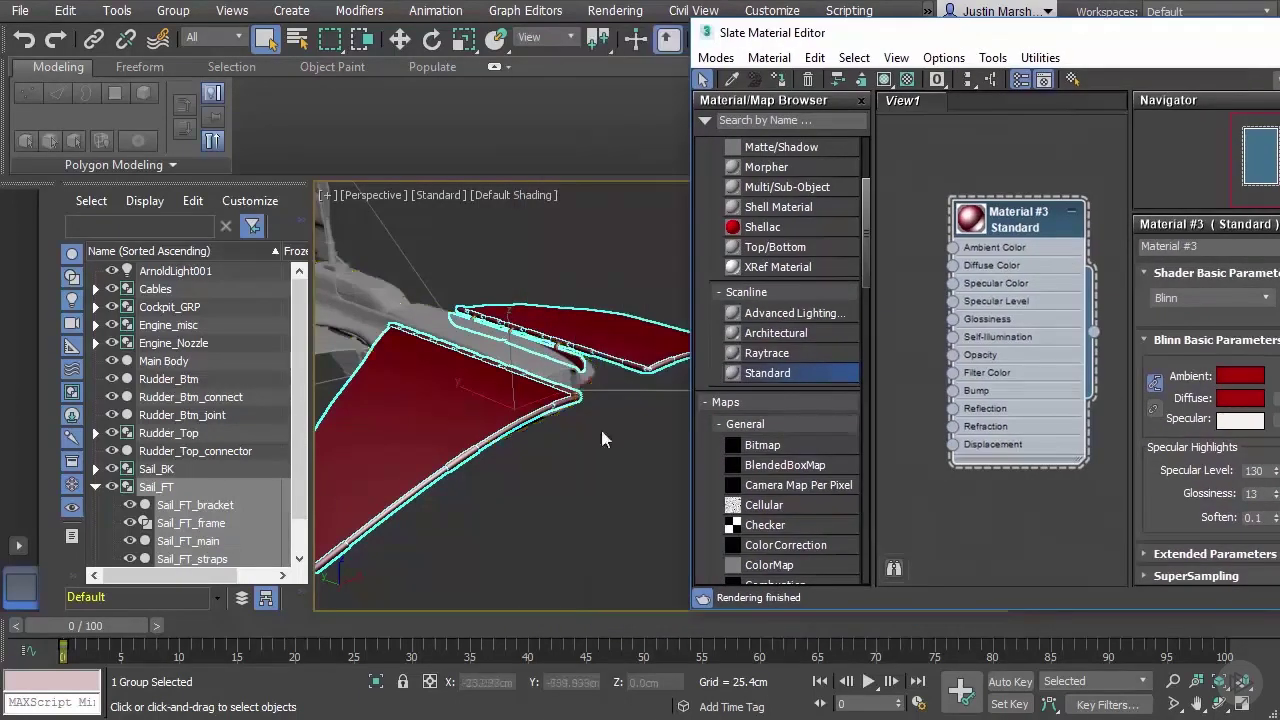
pyautogui.scroll(-3, 630, 460)
# Drag a new Standard material, Material #4, into View1 and centre it
pyautogui.moveTo(630, 460); pyautogui.dragTo(628, 482, button='middle')
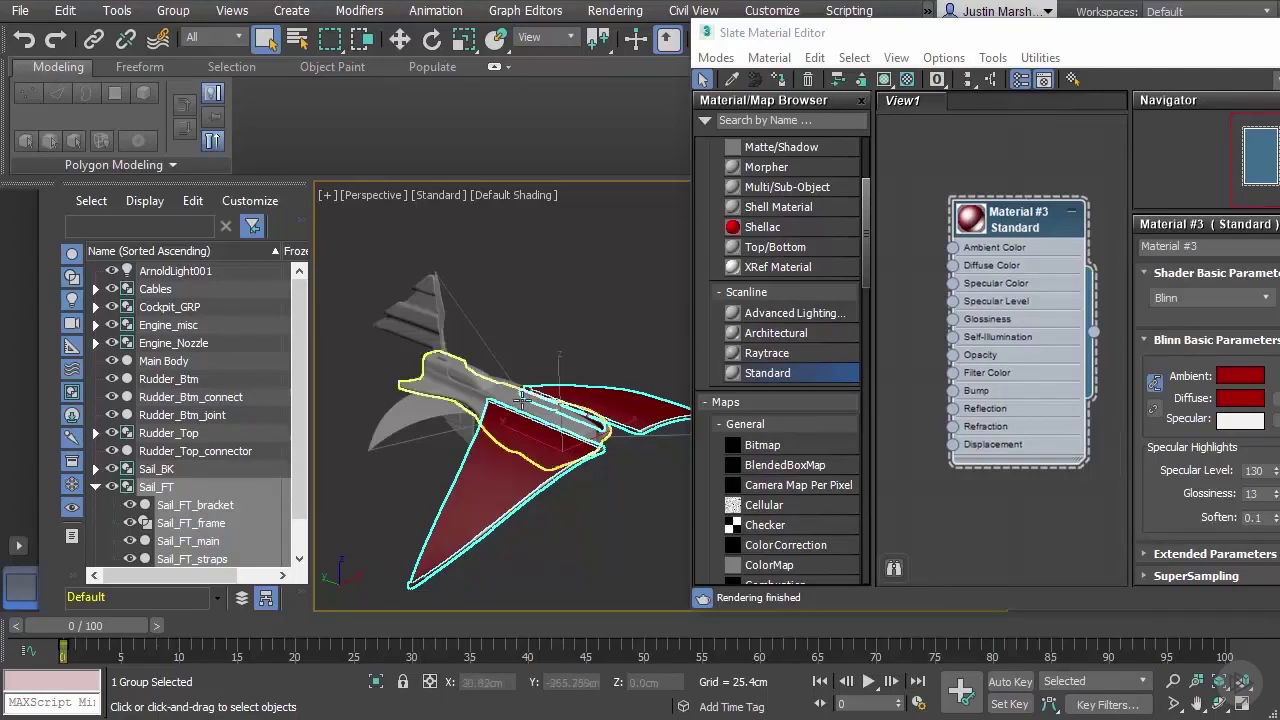
pyautogui.moveTo(866, 246); pyautogui.dragTo(875, 257)
pyautogui.moveTo(935, 340); pyautogui.dragTo(1055, 285)
pyautogui.scroll(-1, 1000, 300)
pyautogui.scroll(-1, 1055, 285)
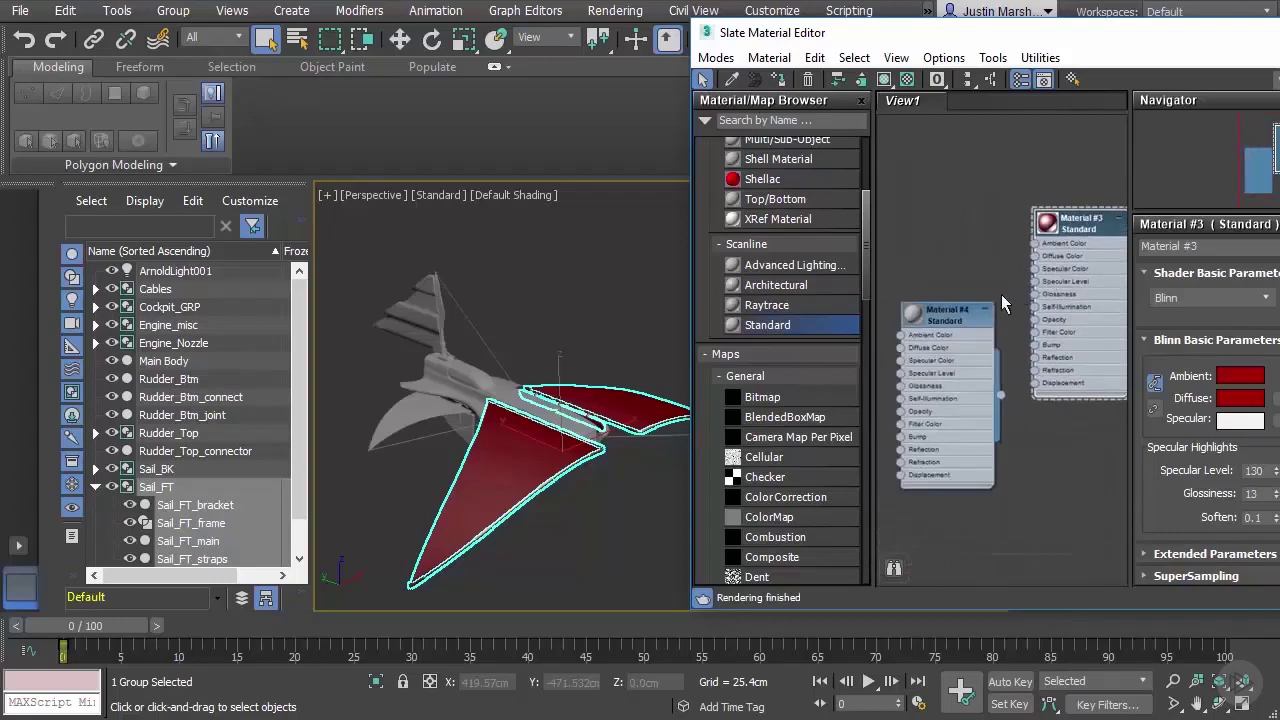
pyautogui.moveTo(1001, 294); pyautogui.dragTo(1030, 203, button='middle')
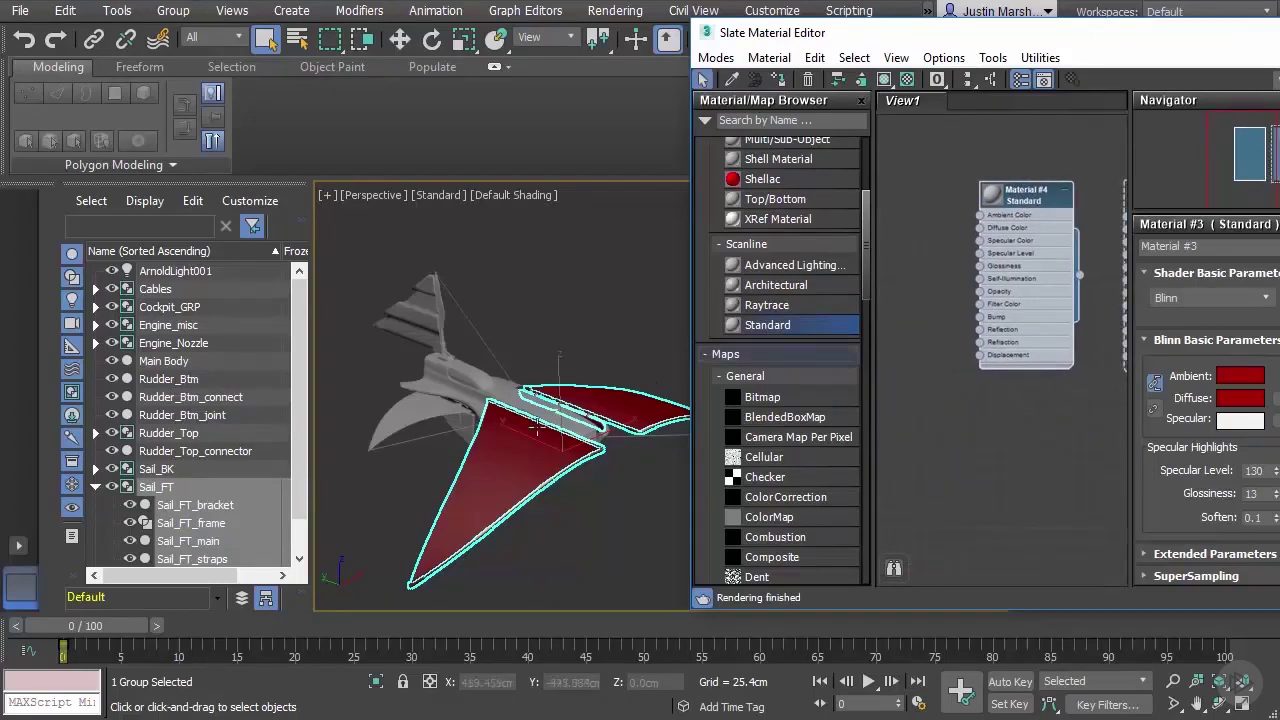
# Select Main Body, zoom in close around it, and enlarge Material #4 in View1
pyautogui.click(470, 395)
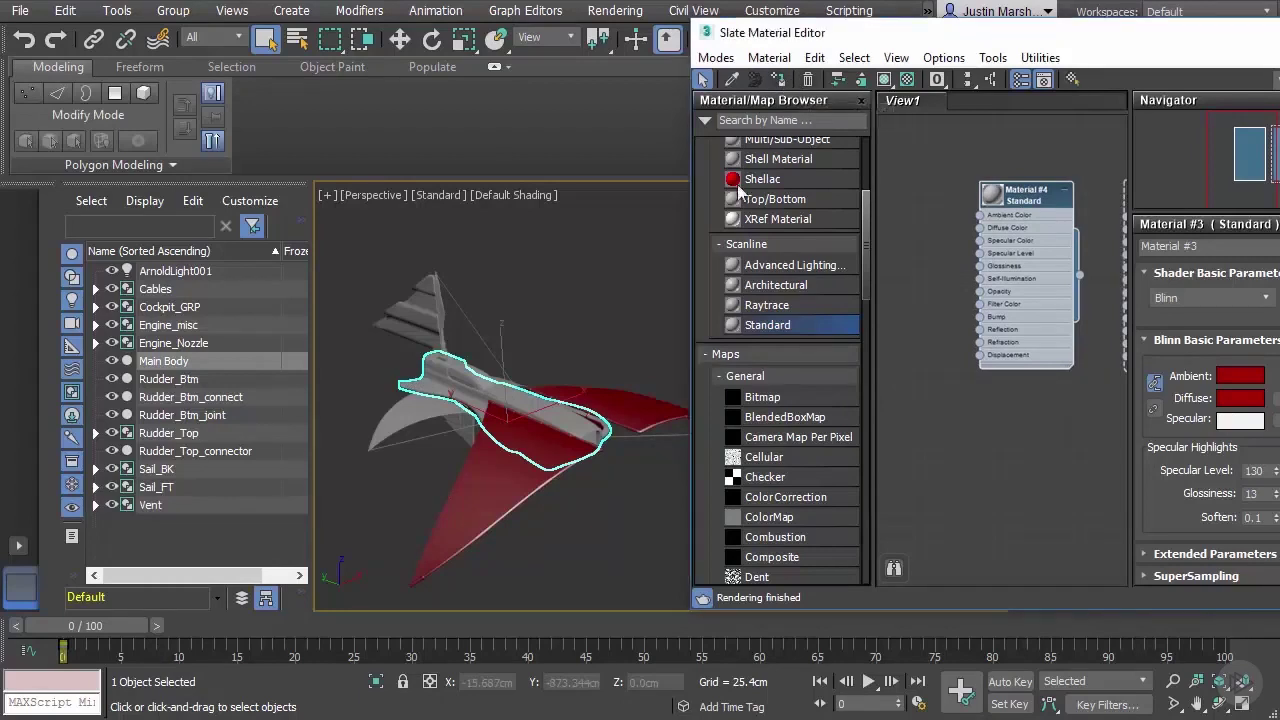
pyautogui.scroll(2, 593, 297)
pyautogui.keyDown('alt'); pyautogui.moveTo(596, 287); pyautogui.dragTo(808, 307, button='middle'); pyautogui.keyUp('alt')
pyautogui.scroll(3, 1039, 304)
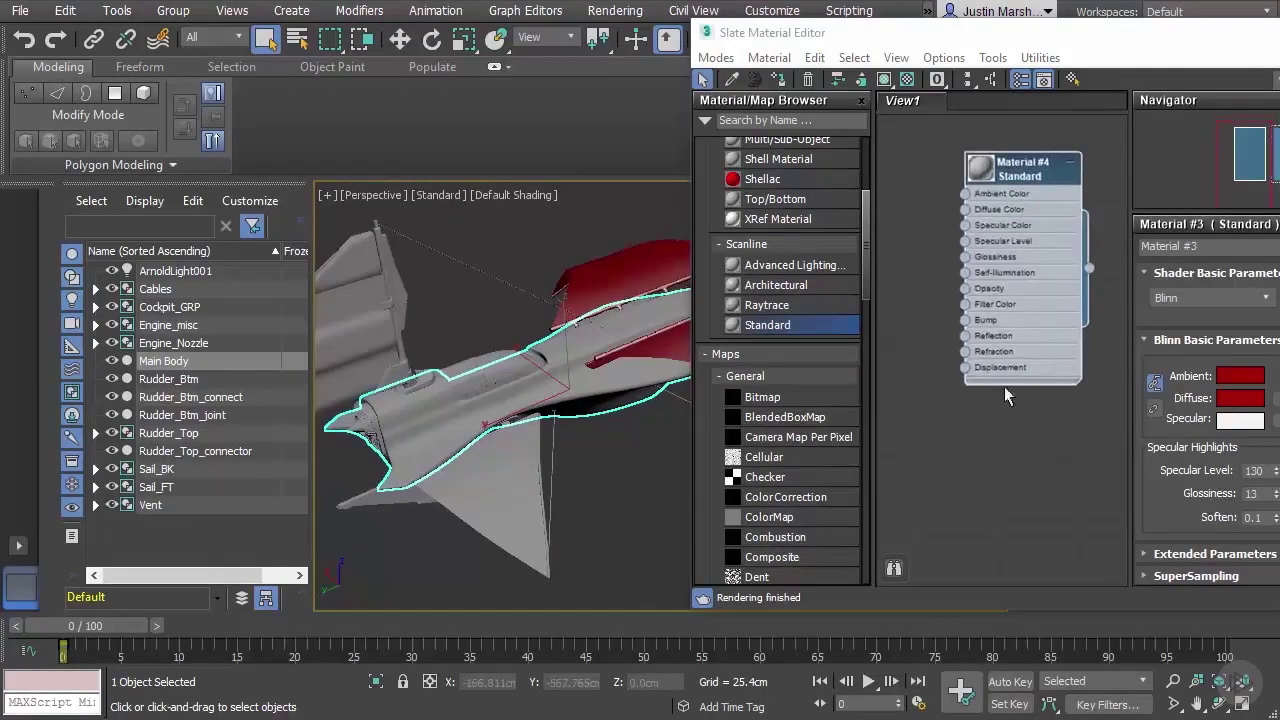
pyautogui.moveTo(1015, 465); pyautogui.dragTo(1037, 562, button='middle')
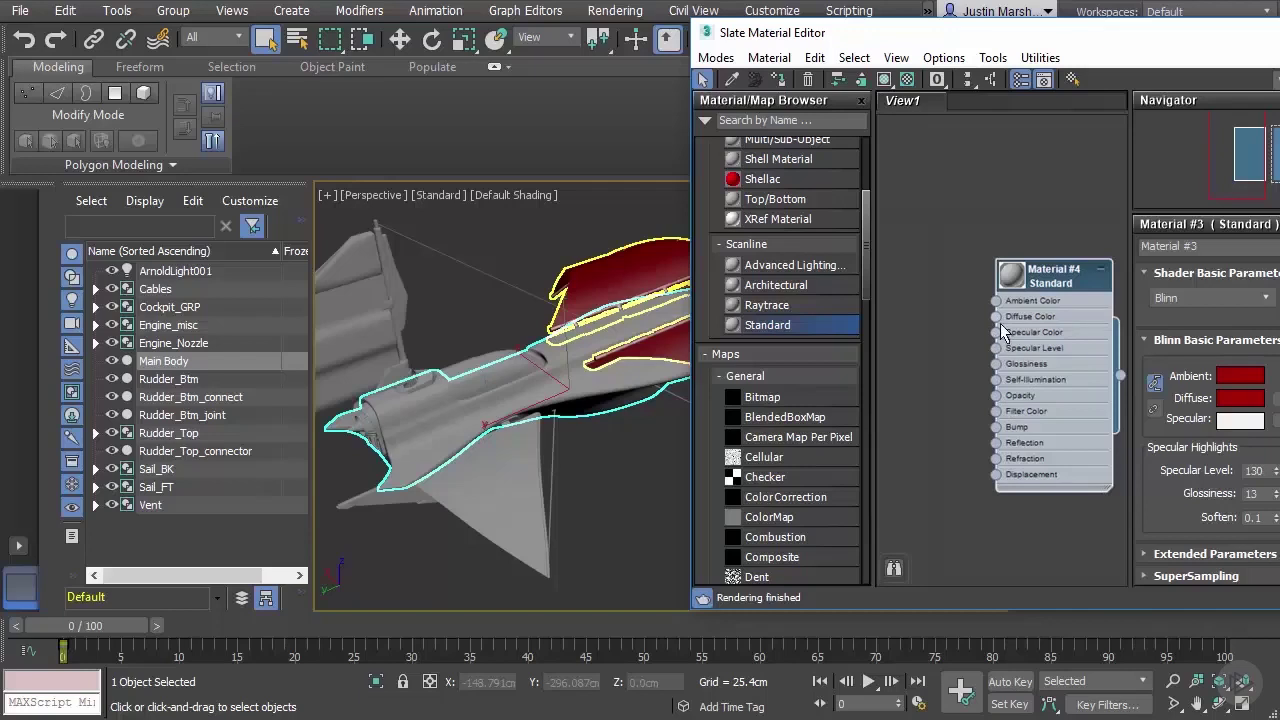
# Connect a Bitmap map loaded from ship_color to Material #4's Diffuse Color
pyautogui.moveTo(997, 317); pyautogui.dragTo(984, 319)
pyautogui.moveTo(943, 322); pyautogui.dragTo(936, 326)
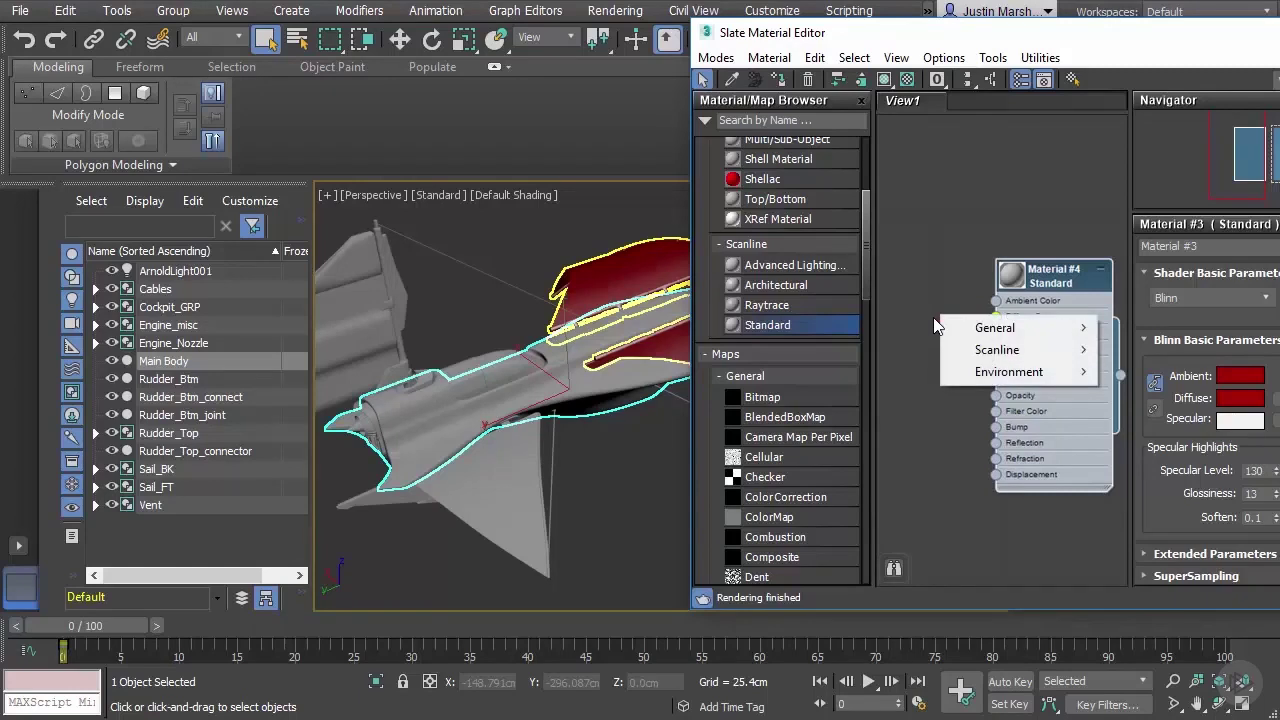
pyautogui.moveTo(1008, 328)
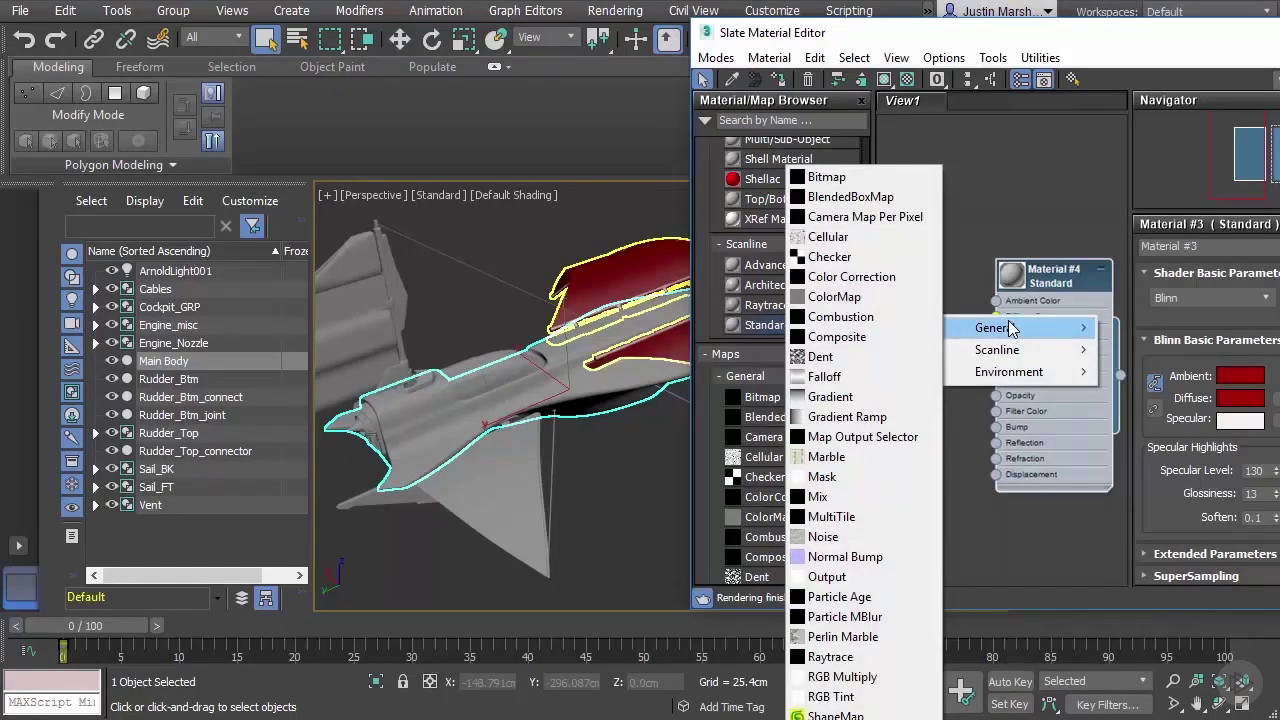
pyautogui.click(826, 177)
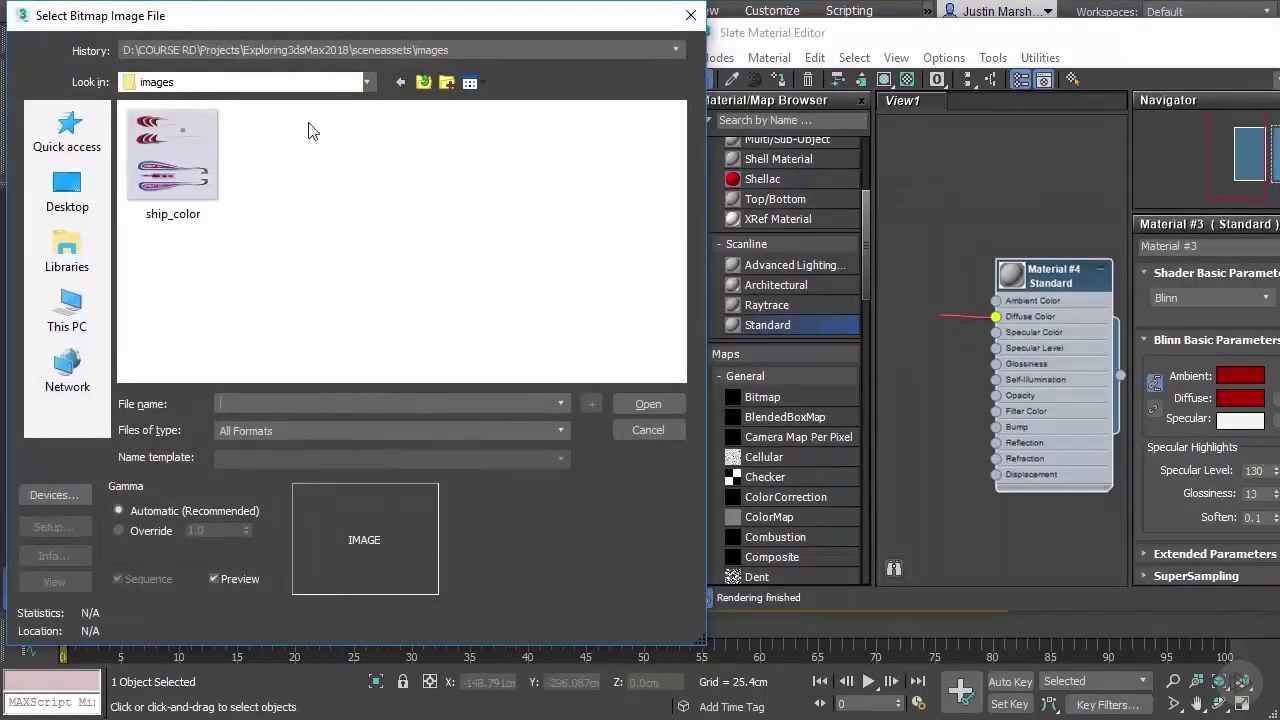
pyautogui.click(192, 176)
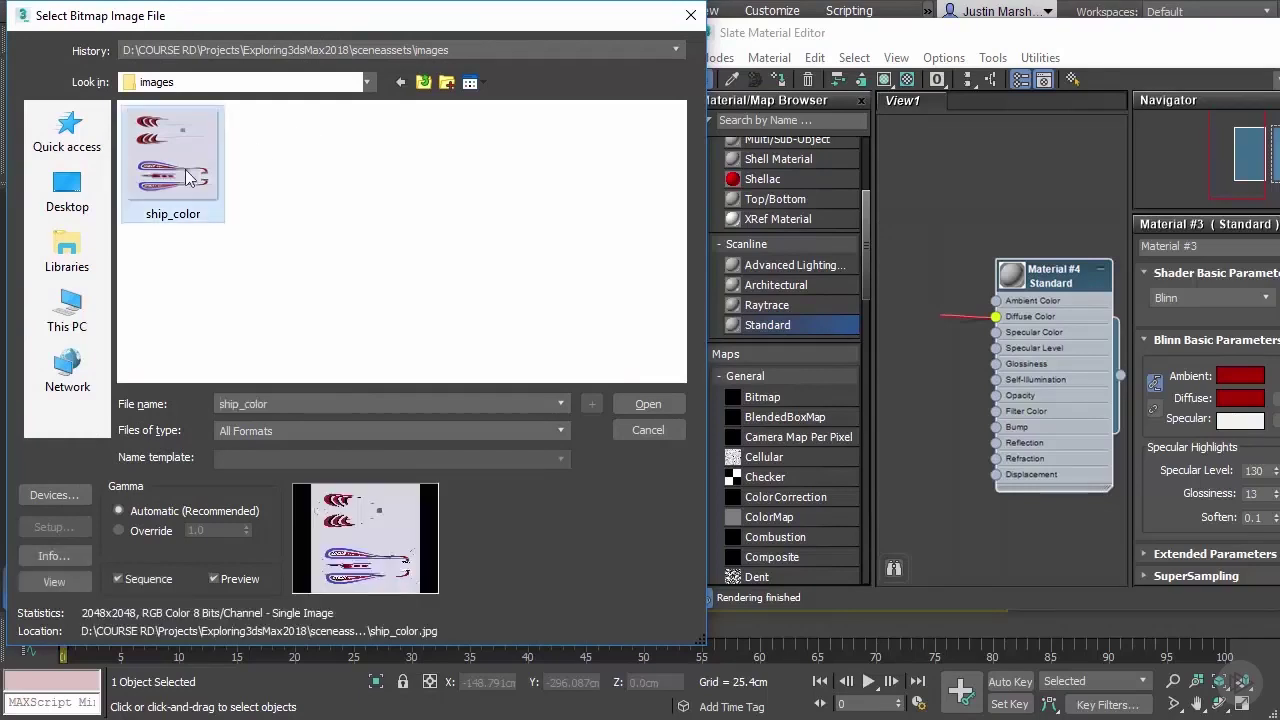
pyautogui.click(663, 401)
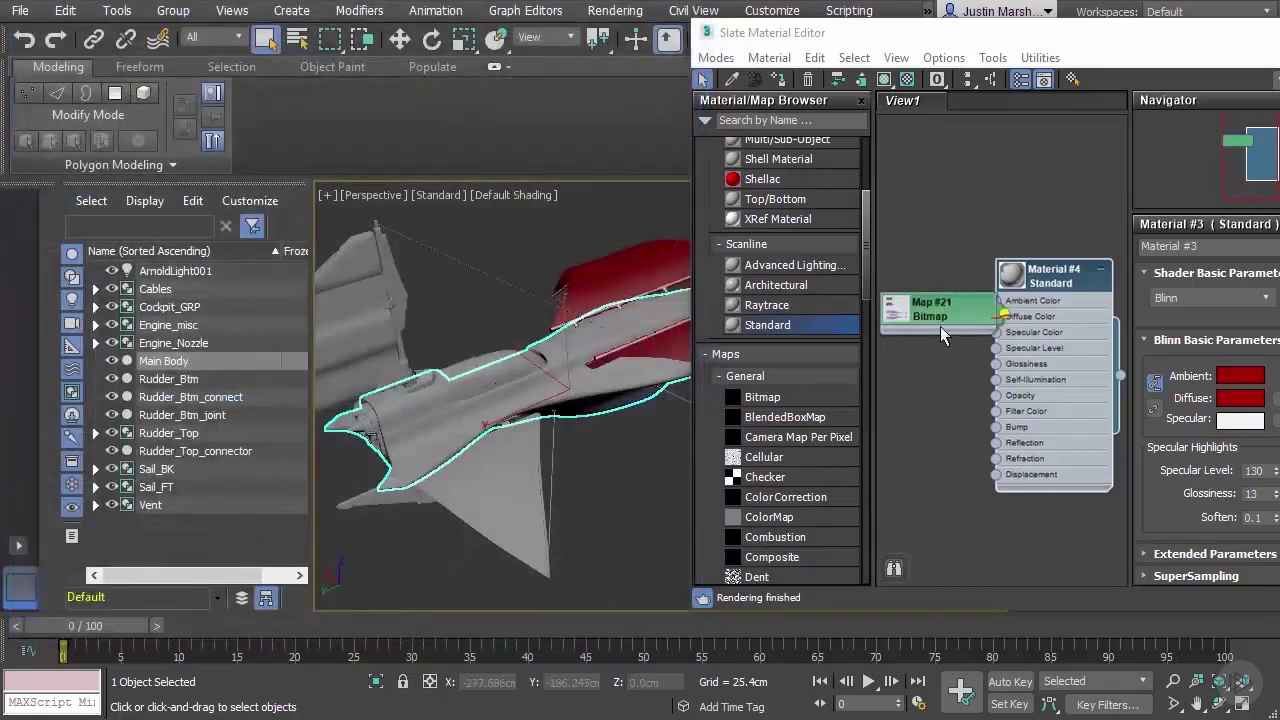
# Arrange Map #21 beside Material #4 and display Material #4's parameters
pyautogui.moveTo(948, 314); pyautogui.dragTo(915, 214)
pyautogui.moveTo(1045, 269); pyautogui.dragTo(1080, 288)
pyautogui.moveTo(935, 205); pyautogui.dragTo(972, 250)
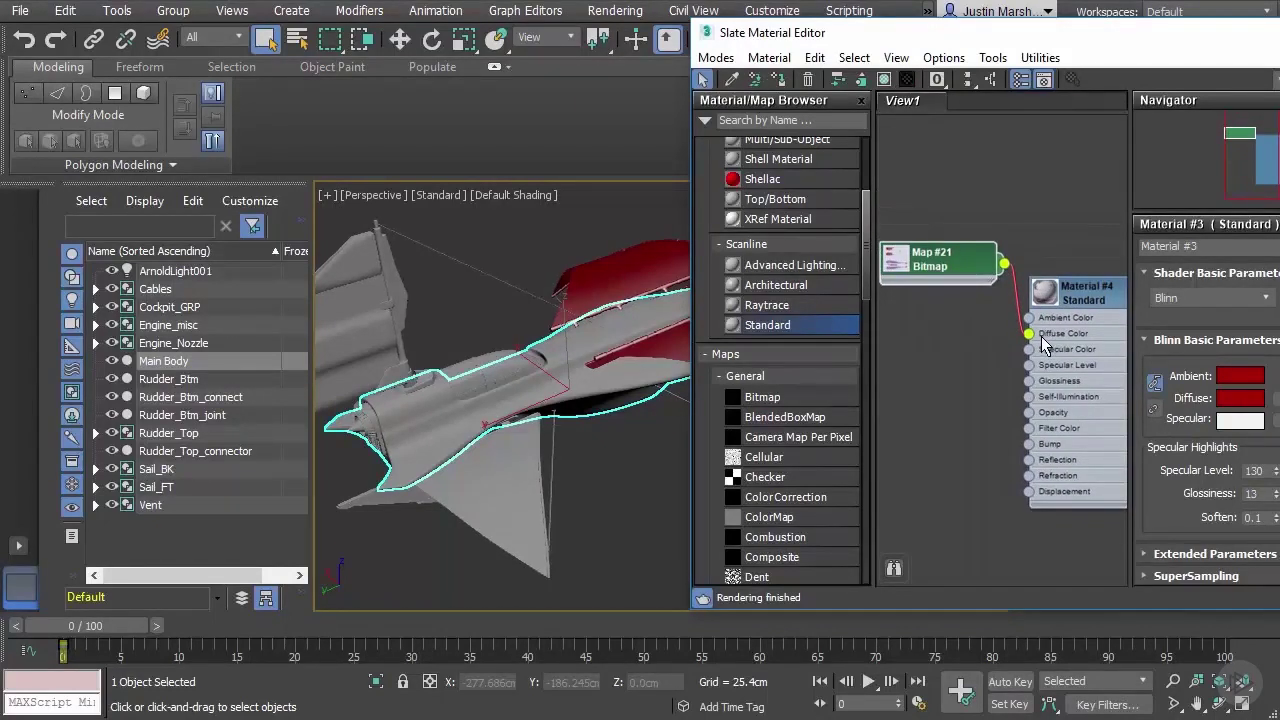
pyautogui.doubleClick(1106, 294)
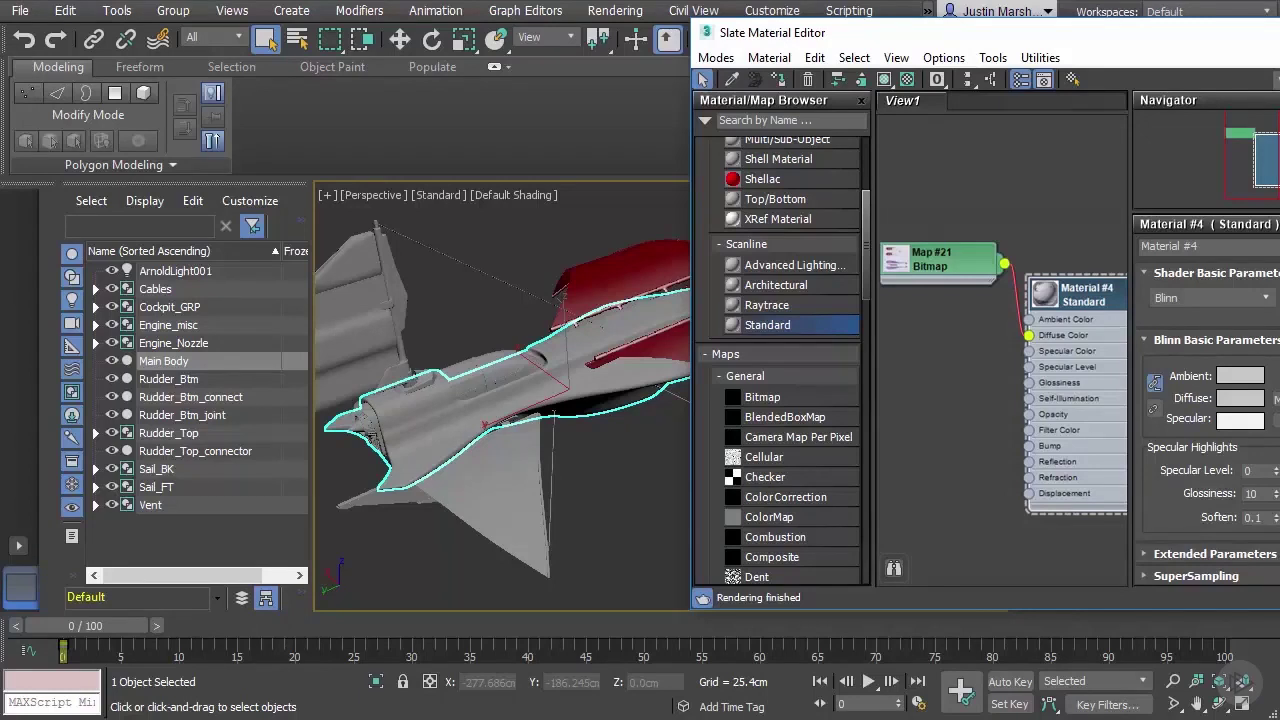
# Expand Material #4's maps and show Map #21's ship_color texture shaded in the viewport
pyautogui.scroll(-1, 1208, 420)
pyautogui.click(1162, 576)
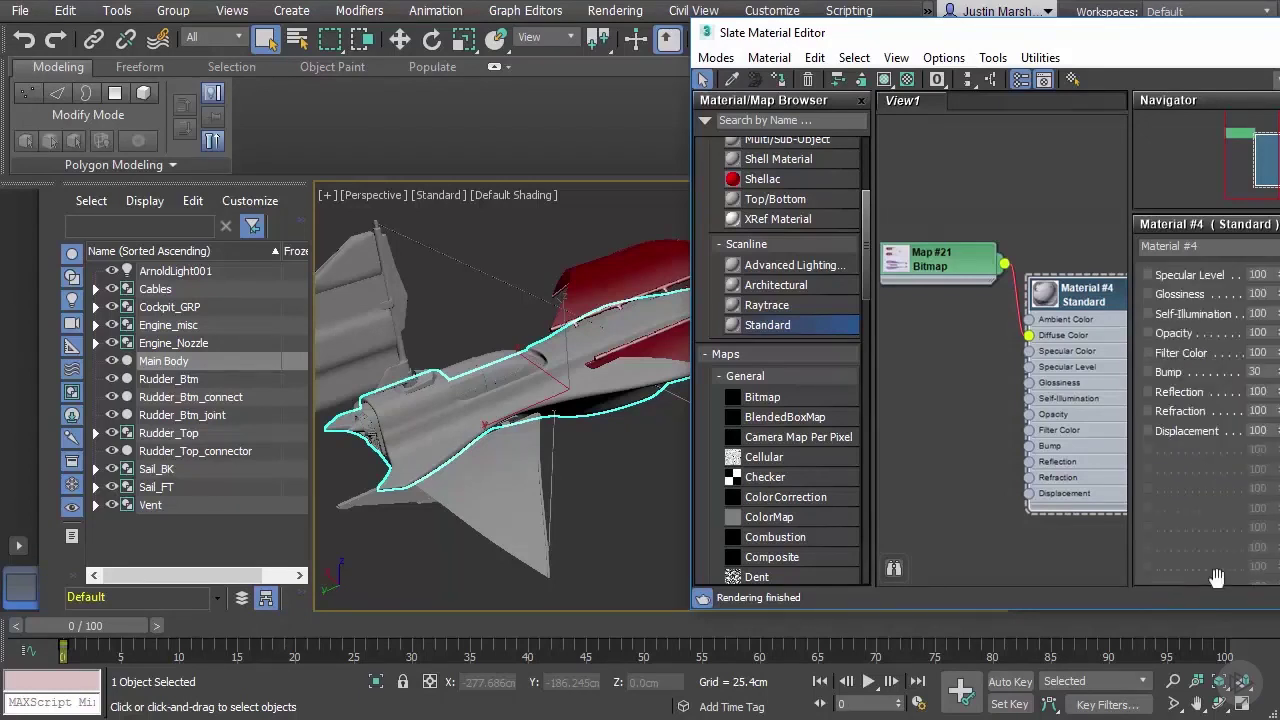
pyautogui.scroll(4, 1208, 420)
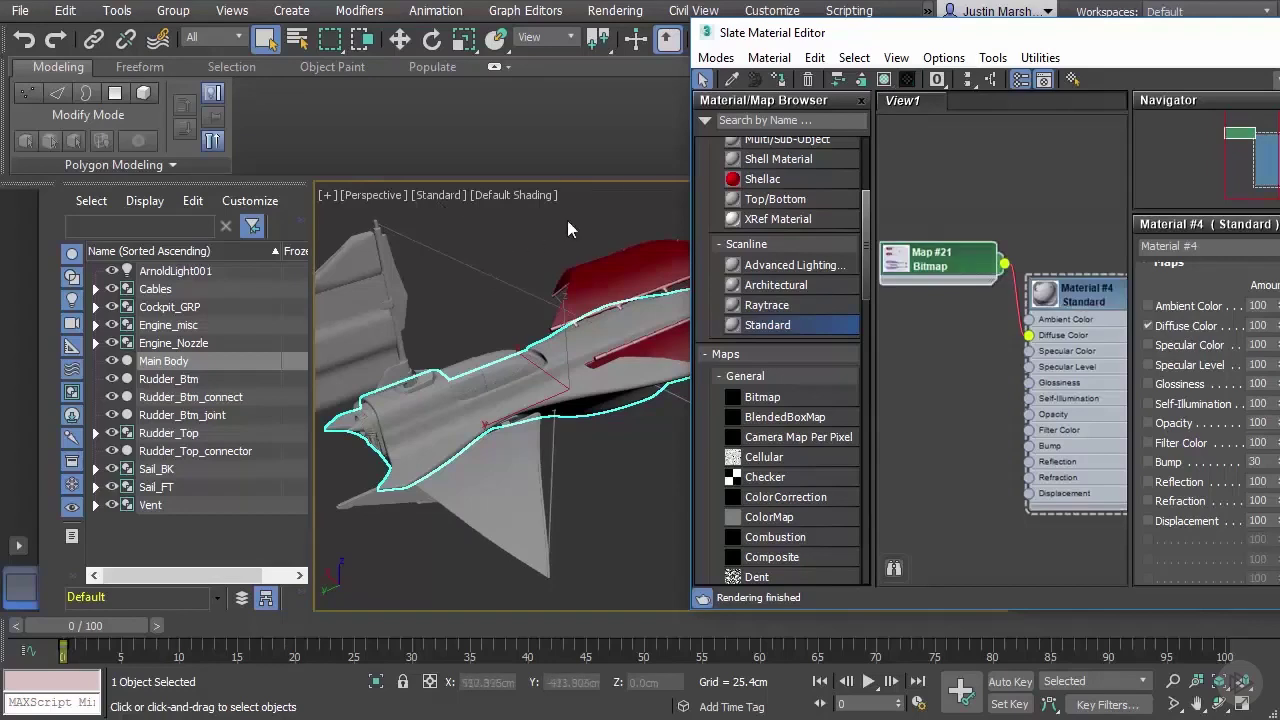
pyautogui.click(883, 80)
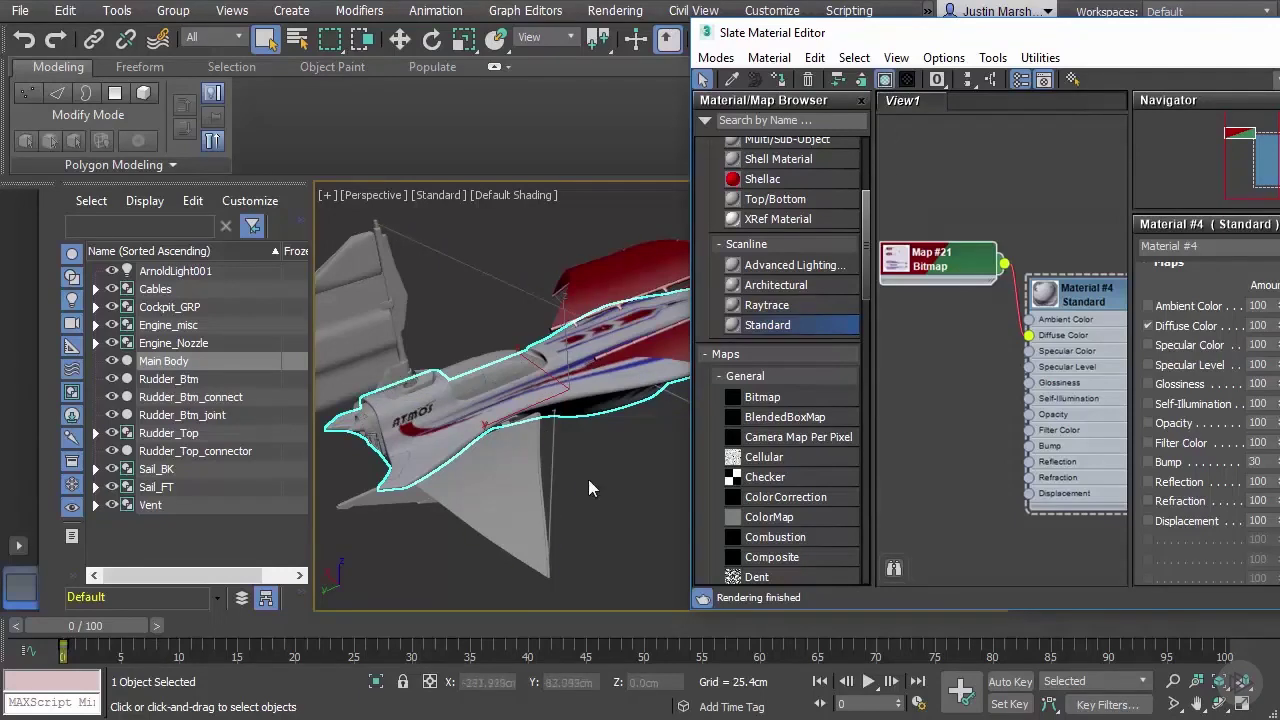
pyautogui.click(445, 195)
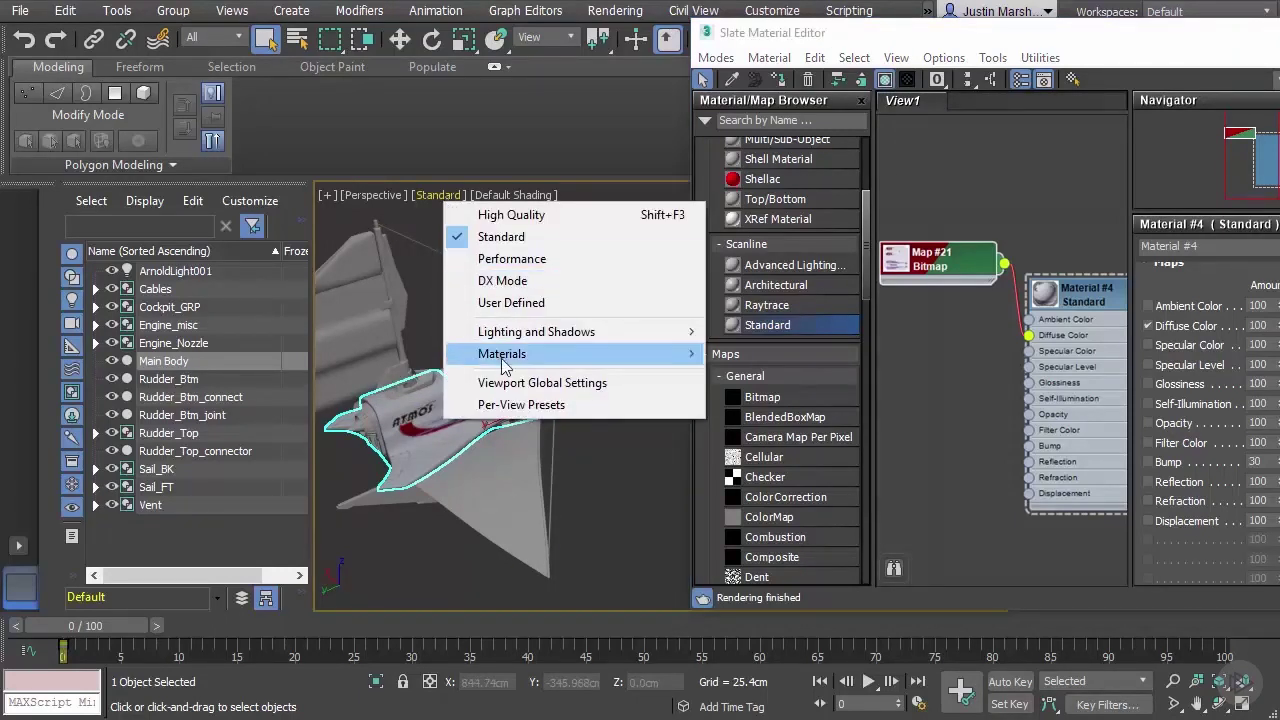
# Switch viewport shading to Shaded Materials with Maps and orbit the ship to a side view
pyautogui.moveTo(505, 358)
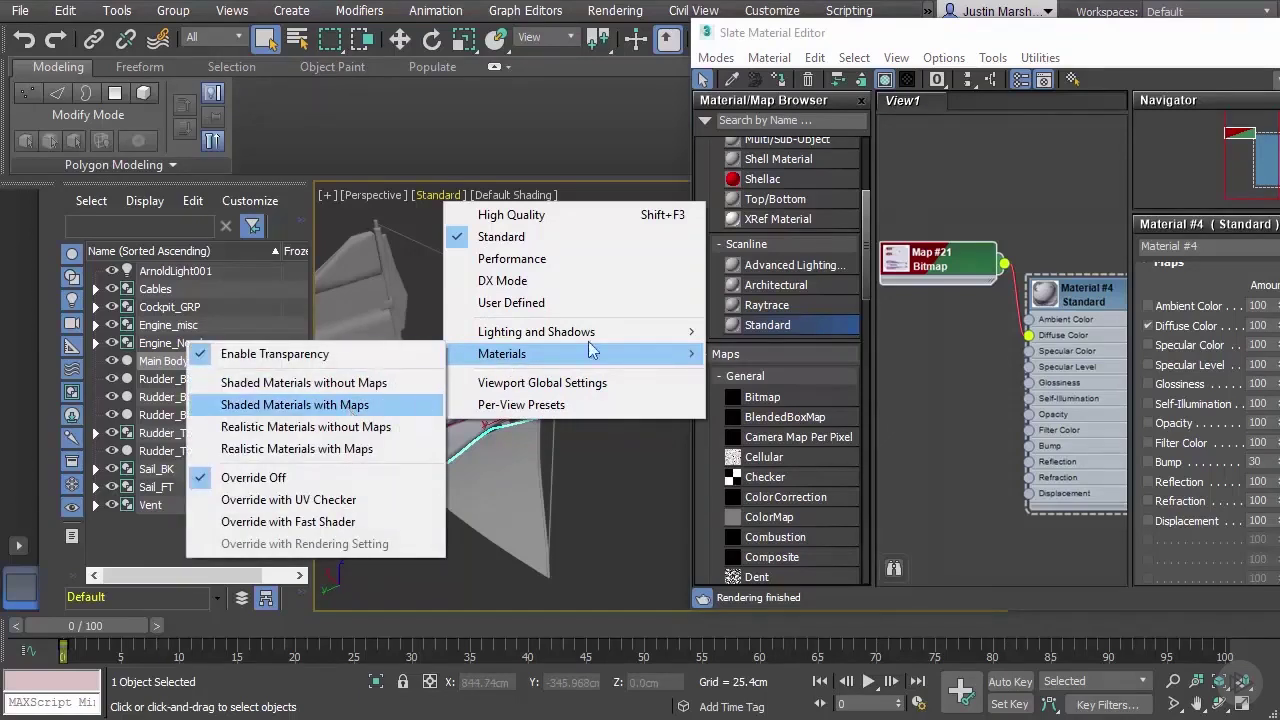
pyautogui.click(658, 198)
pyautogui.keyDown('alt'); pyautogui.moveTo(620, 310); pyautogui.dragTo(481, 420, button='middle'); pyautogui.keyUp('alt')
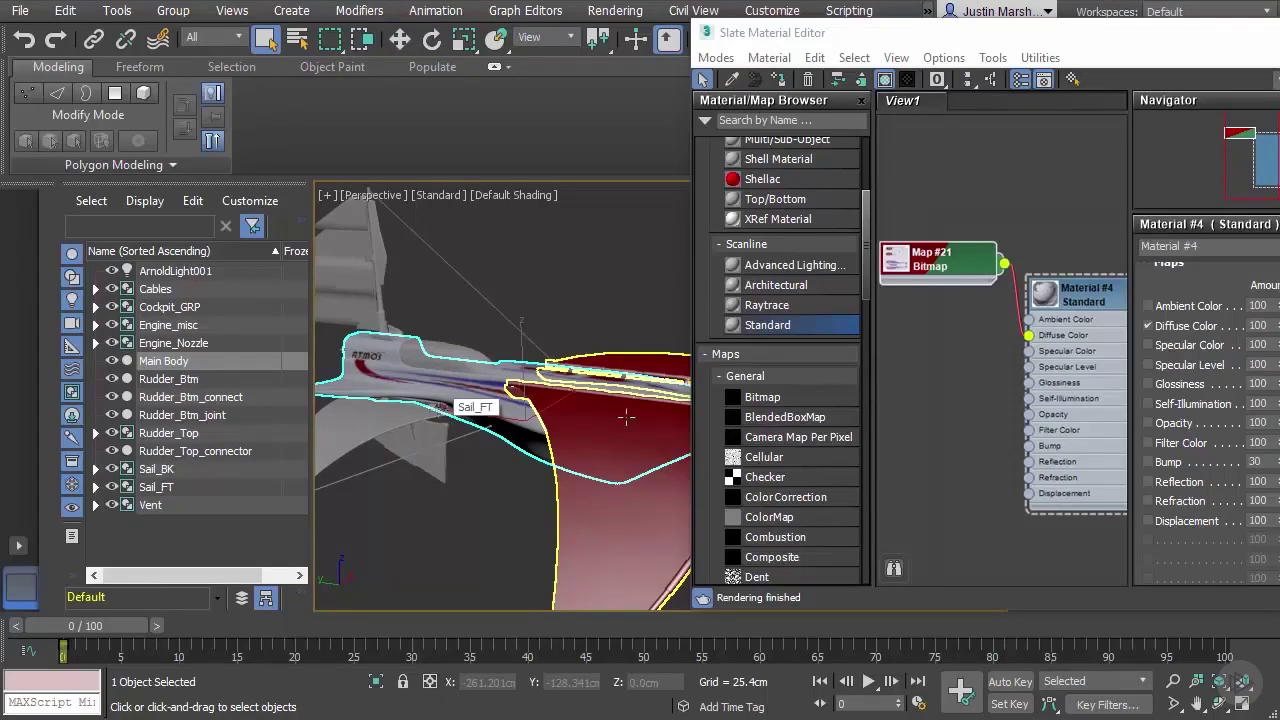
pyautogui.scroll(-2, 963, 355)
pyautogui.moveTo(1115, 38); pyautogui.dragTo(842, 100)
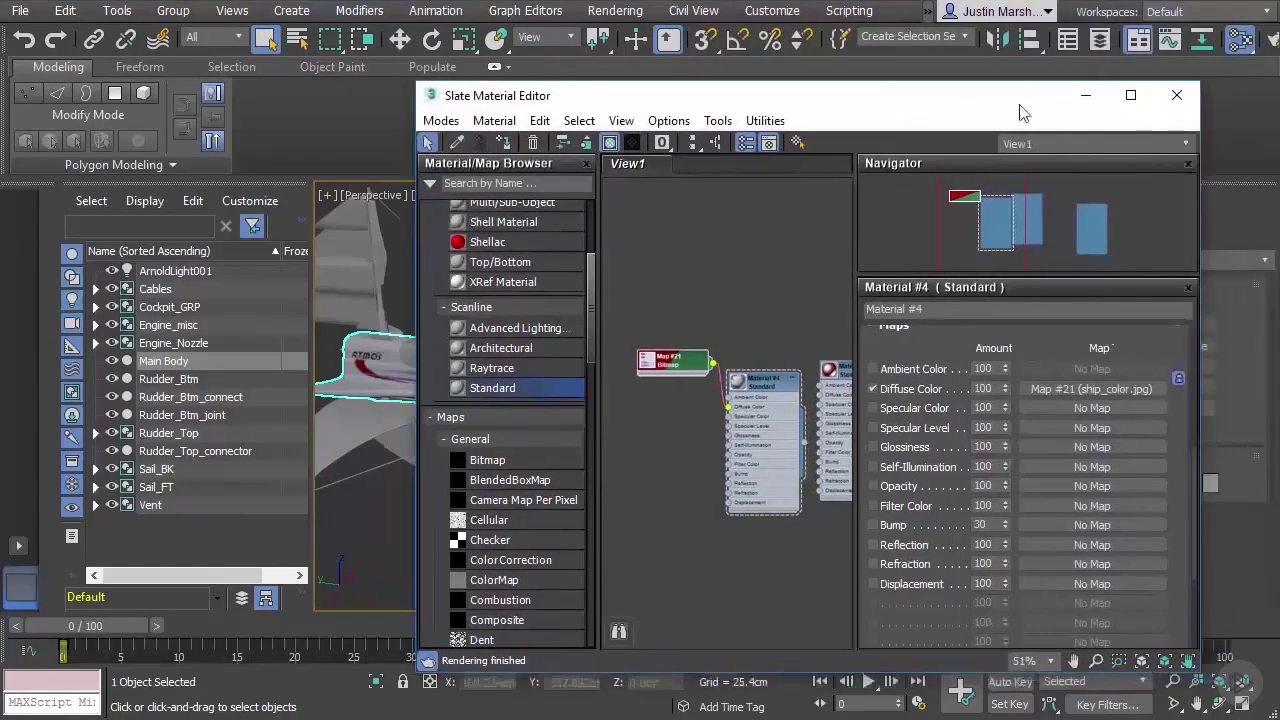
# Set the renderer to Arnold with ActiveShade Mode as the target, then orbit around the rudder
pyautogui.click(1176, 95)
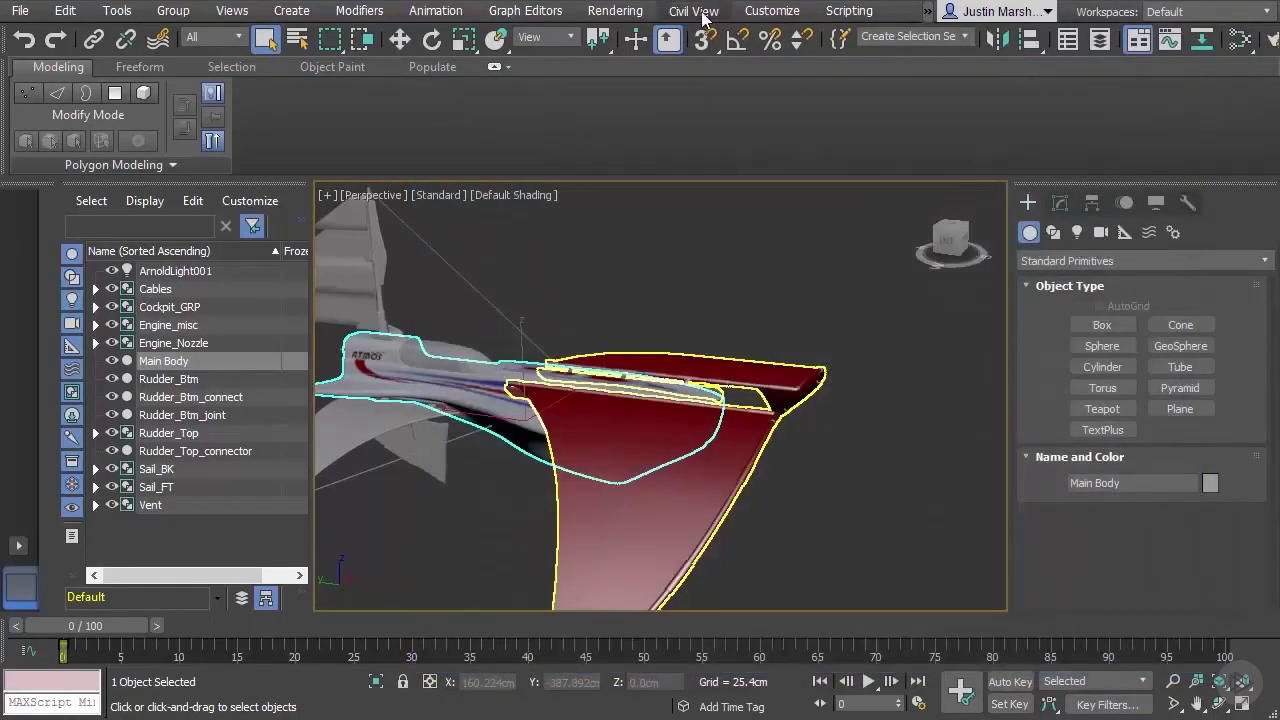
pyautogui.click(616, 11)
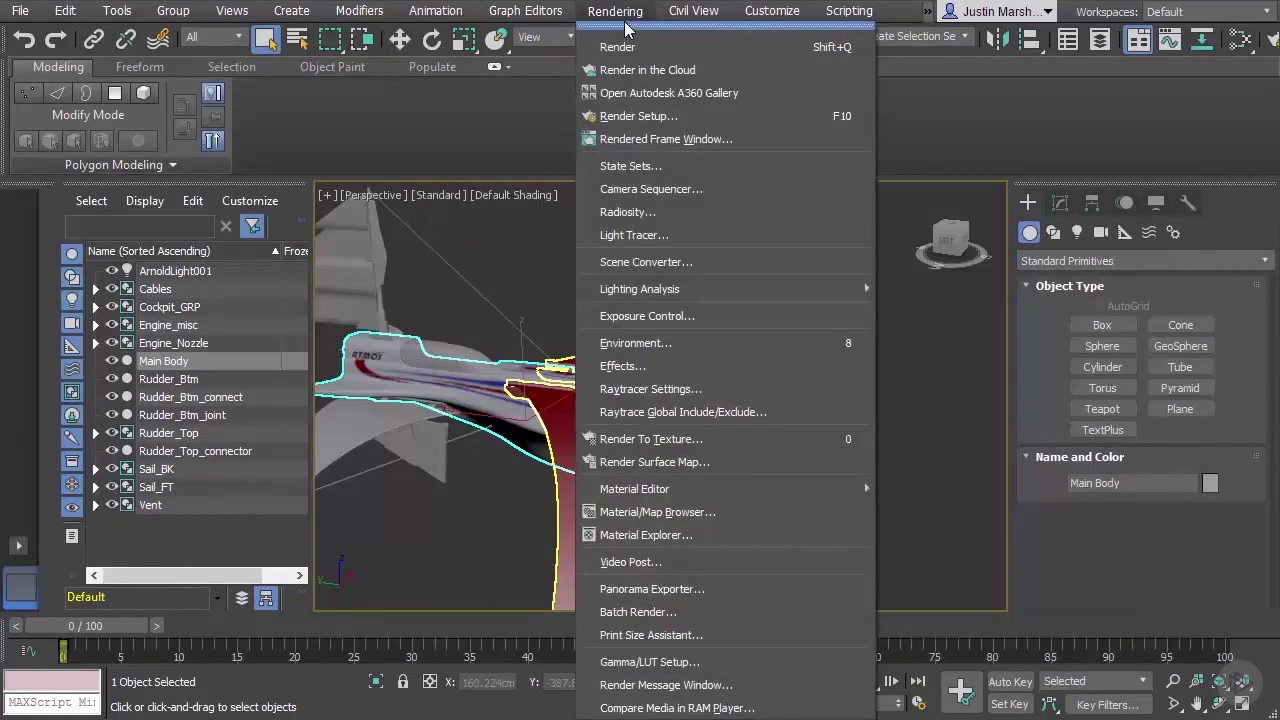
pyautogui.click(642, 116)
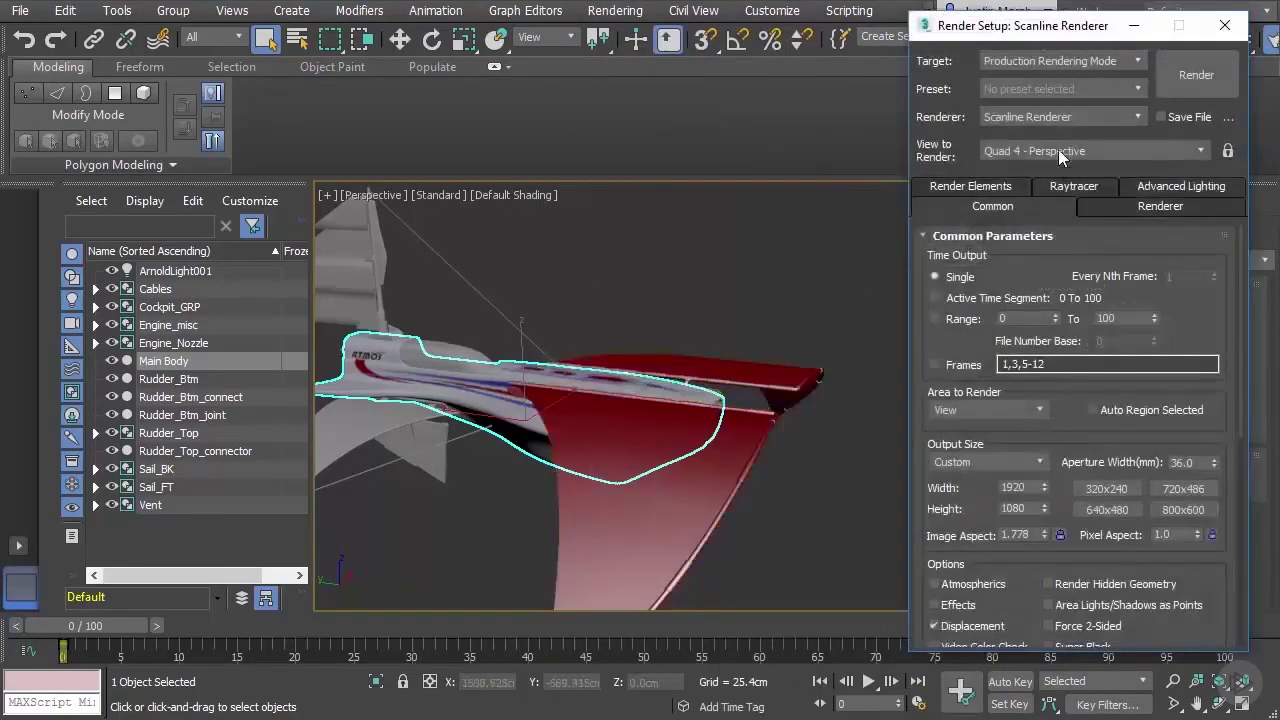
pyautogui.click(1063, 118)
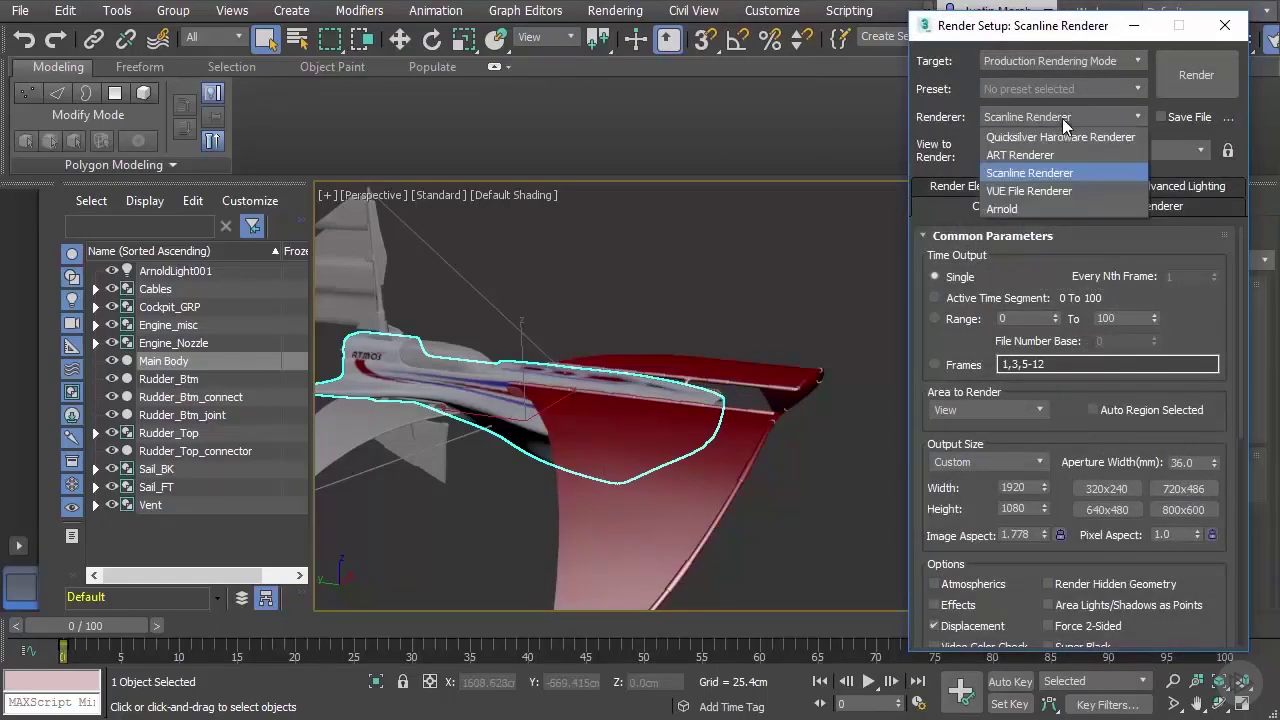
pyautogui.click(1026, 206)
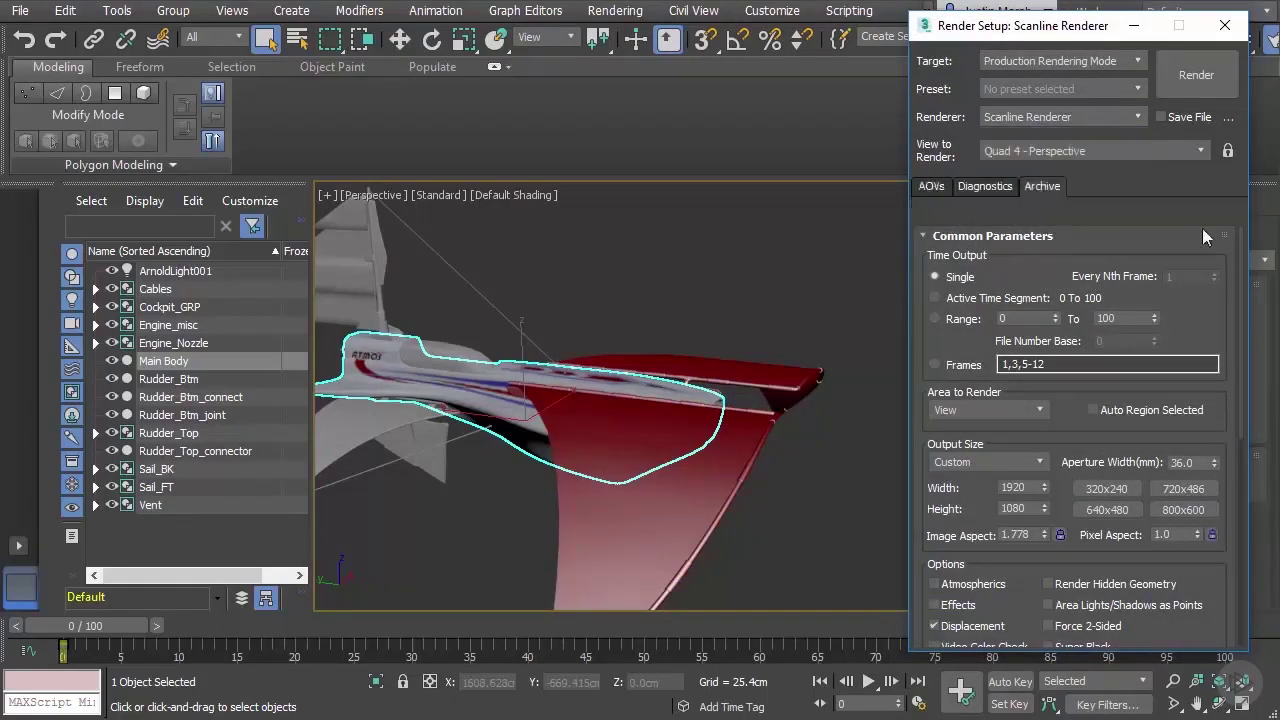
pyautogui.click(1051, 56)
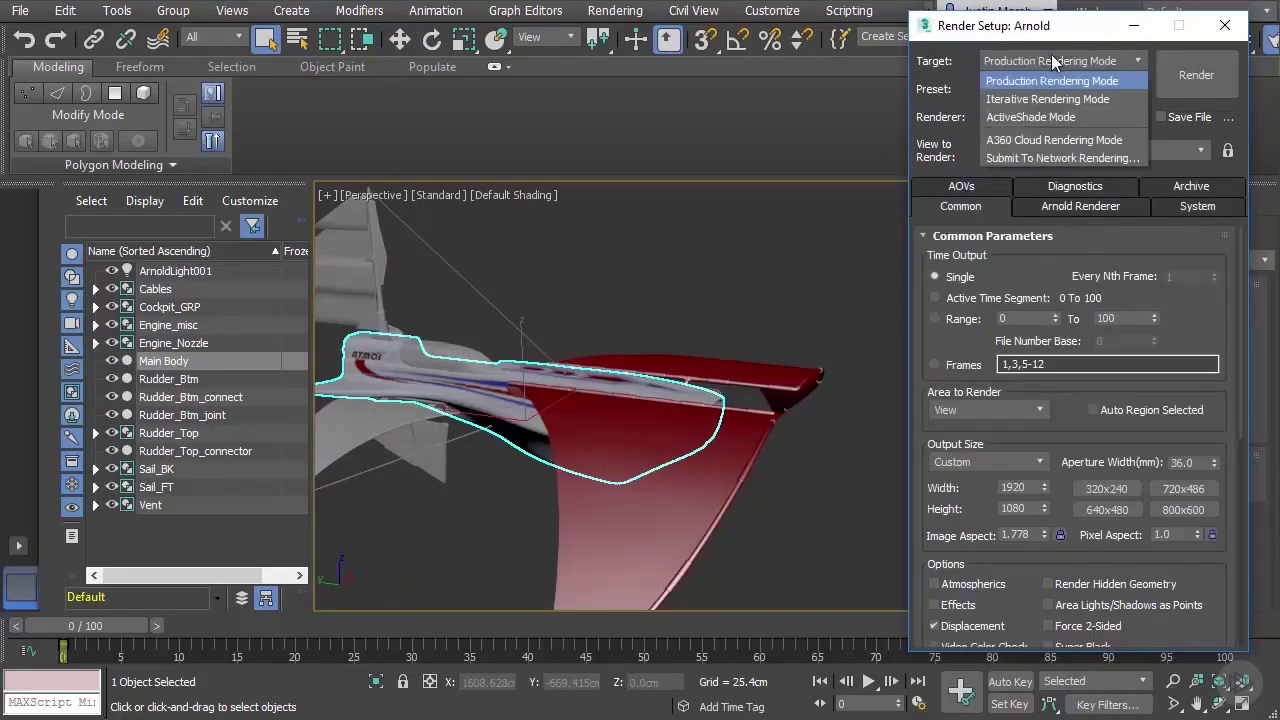
pyautogui.click(1049, 115)
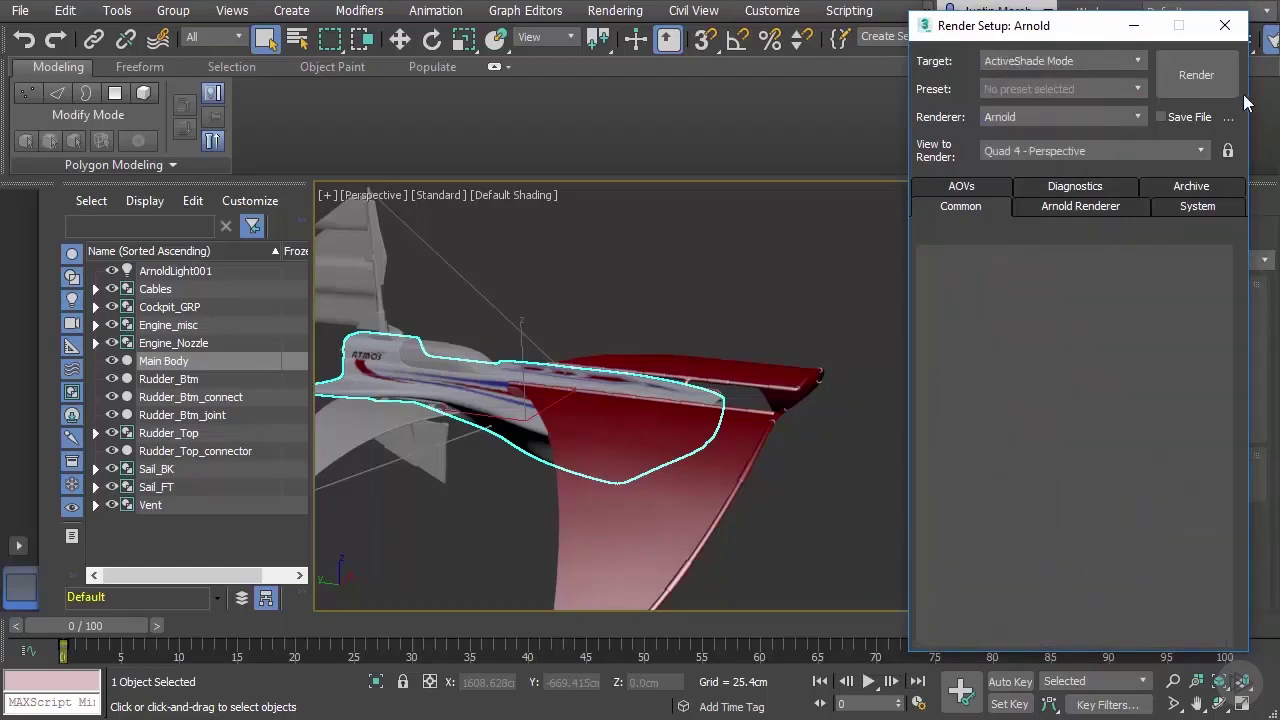
pyautogui.click(1224, 25)
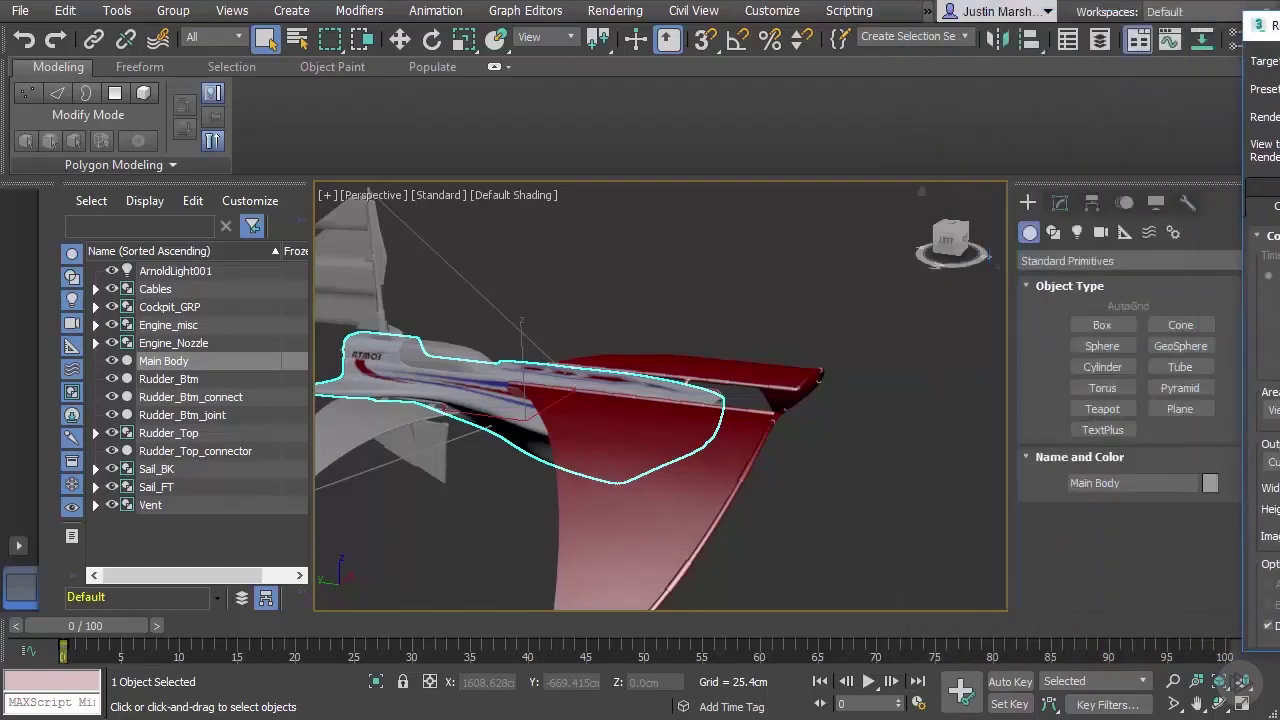
pyautogui.keyDown('alt'); pyautogui.moveTo(831, 455); pyautogui.dragTo(850, 416, button='middle'); pyautogui.keyUp('alt')
# Select the Rudder_Top group and browse to Arnold > Surface in the Slate Material Editor
pyautogui.click(848, 418)
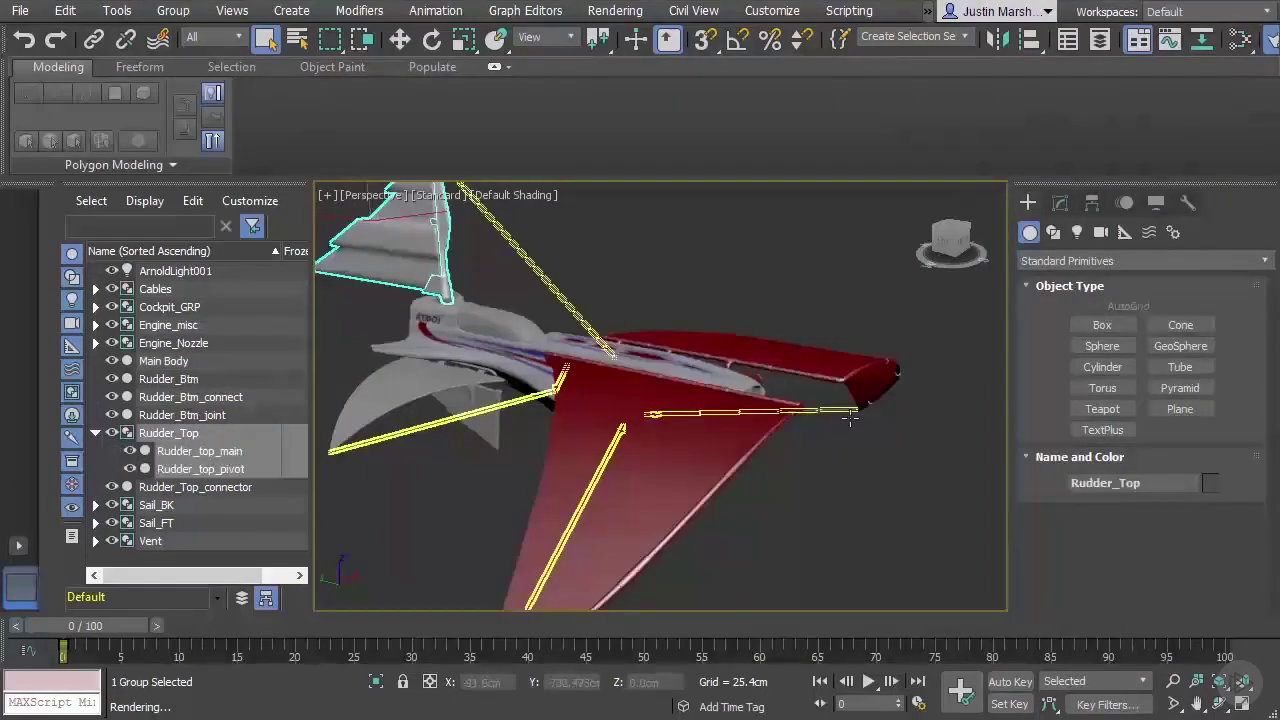
pyautogui.click(1238, 42)
pyautogui.moveTo(1145, 100); pyautogui.dragTo(895, 81)
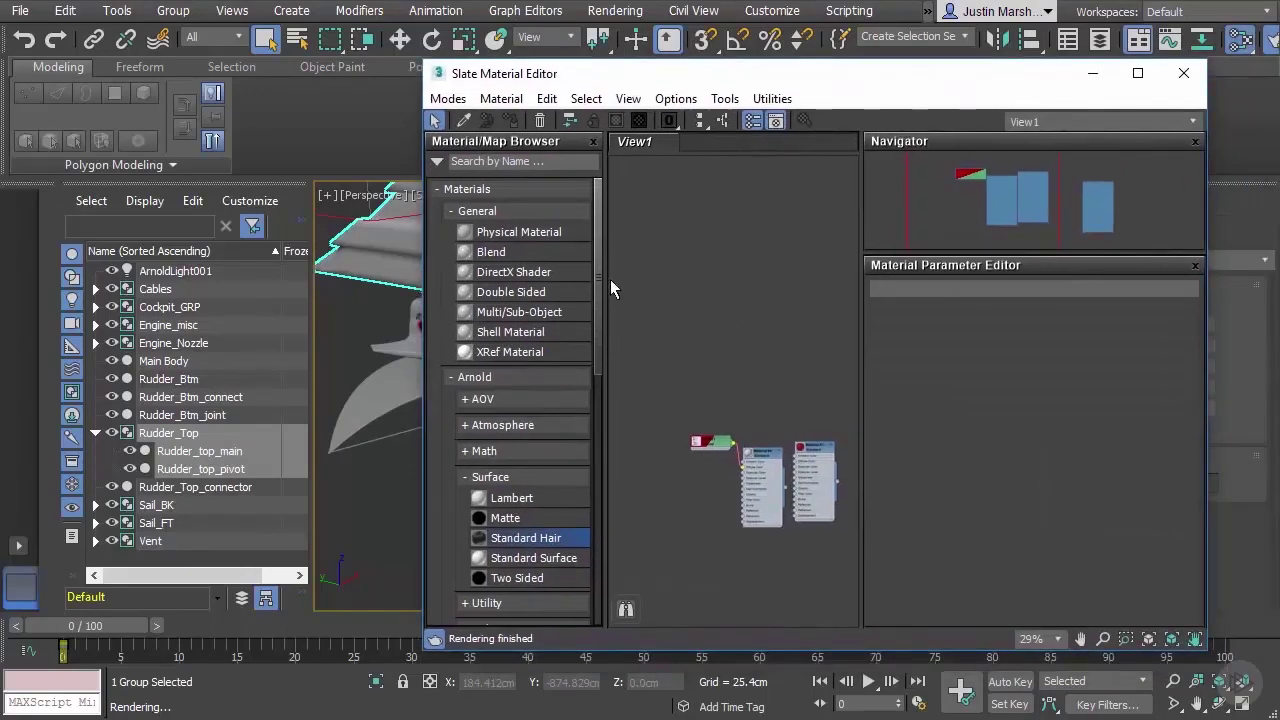
pyautogui.click(515, 377)
pyautogui.click(521, 378)
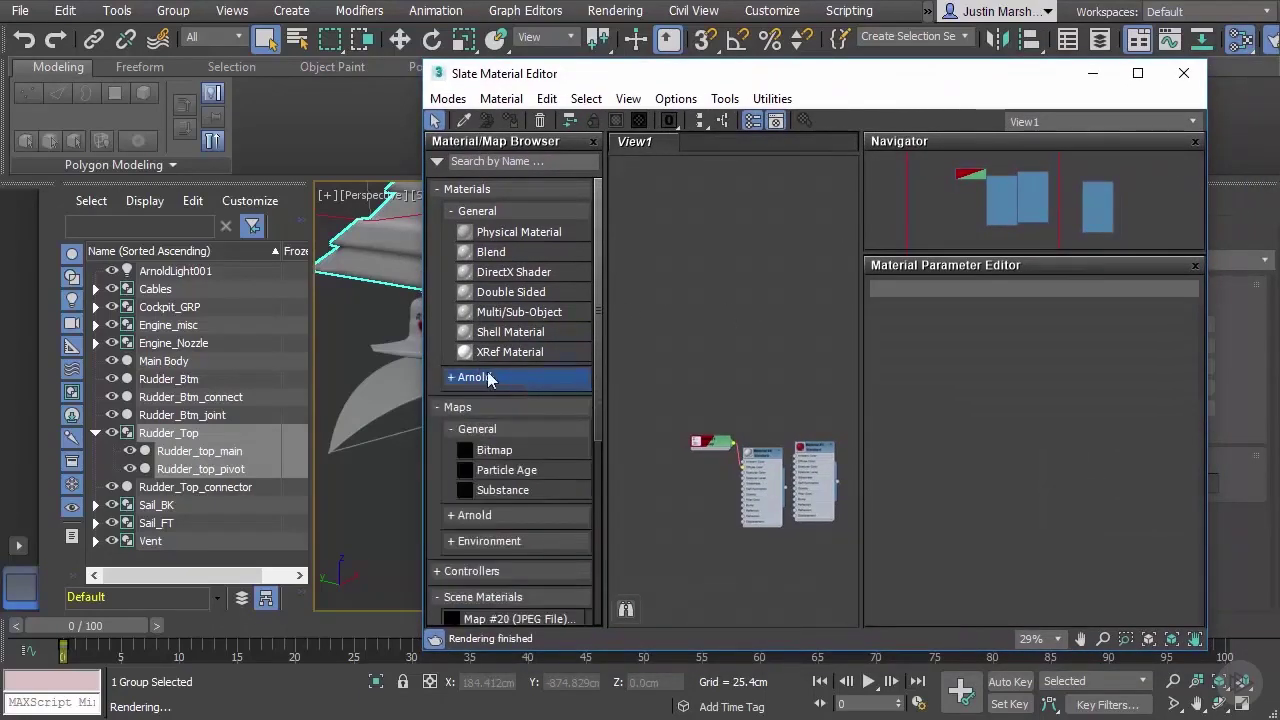
pyautogui.click(468, 377)
pyautogui.scroll(-3, 595, 333)
pyautogui.click(510, 381)
pyautogui.click(505, 380)
# Add an Arnold Standard Surface node, Material #6, and open its parameters
pyautogui.moveTo(508, 458); pyautogui.dragTo(676, 259)
pyautogui.doubleClick(676, 259)
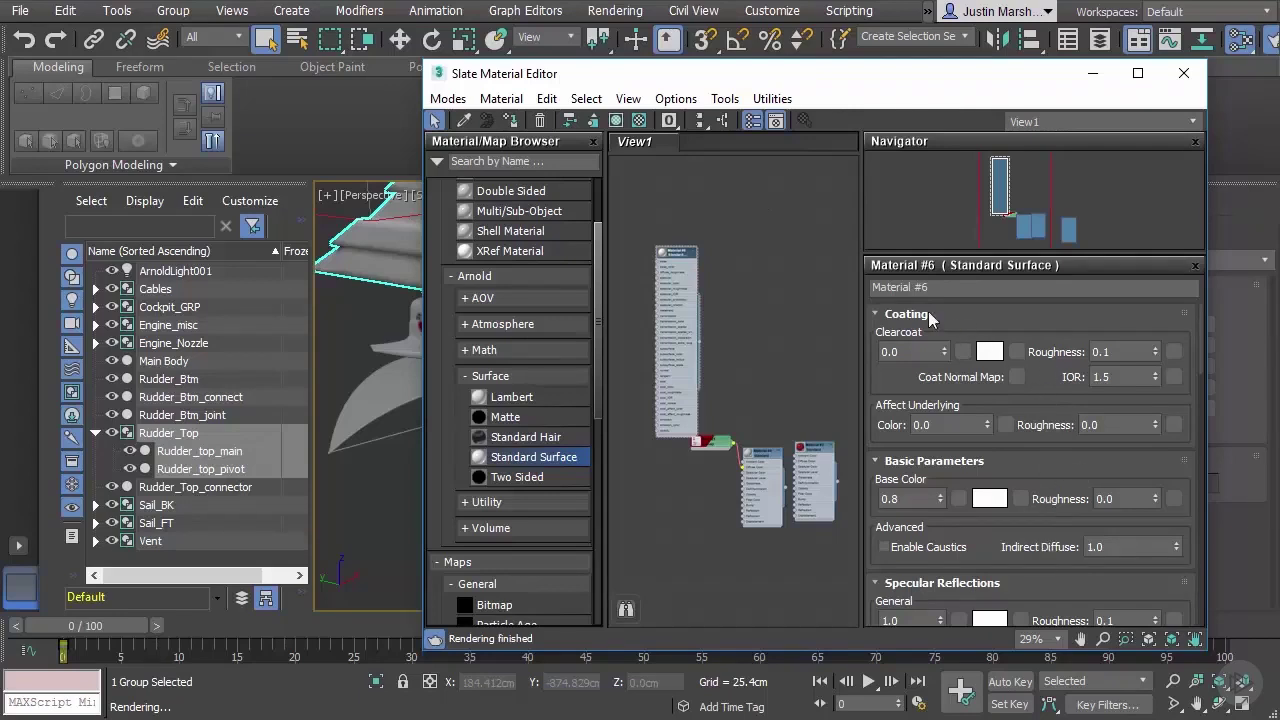
pyautogui.moveTo(629, 63); pyautogui.dragTo(796, 47)
pyautogui.keyDown('alt'); pyautogui.moveTo(480, 366); pyautogui.dragTo(493, 311, button='middle'); pyautogui.keyUp('alt')
pyautogui.scroll(8, 520, 404)
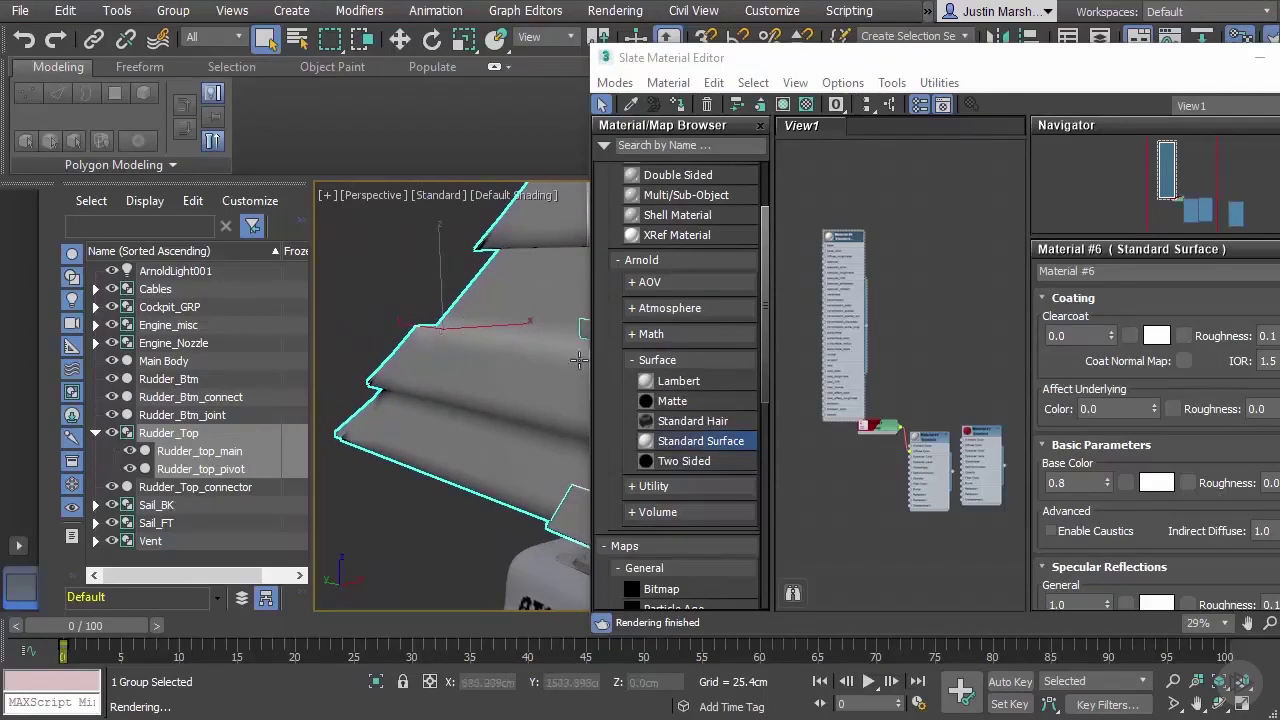
# Assign Material #6 to the selected Rudder_Top group
pyautogui.scroll(3, 860, 305)
pyautogui.scroll(2, 858, 354)
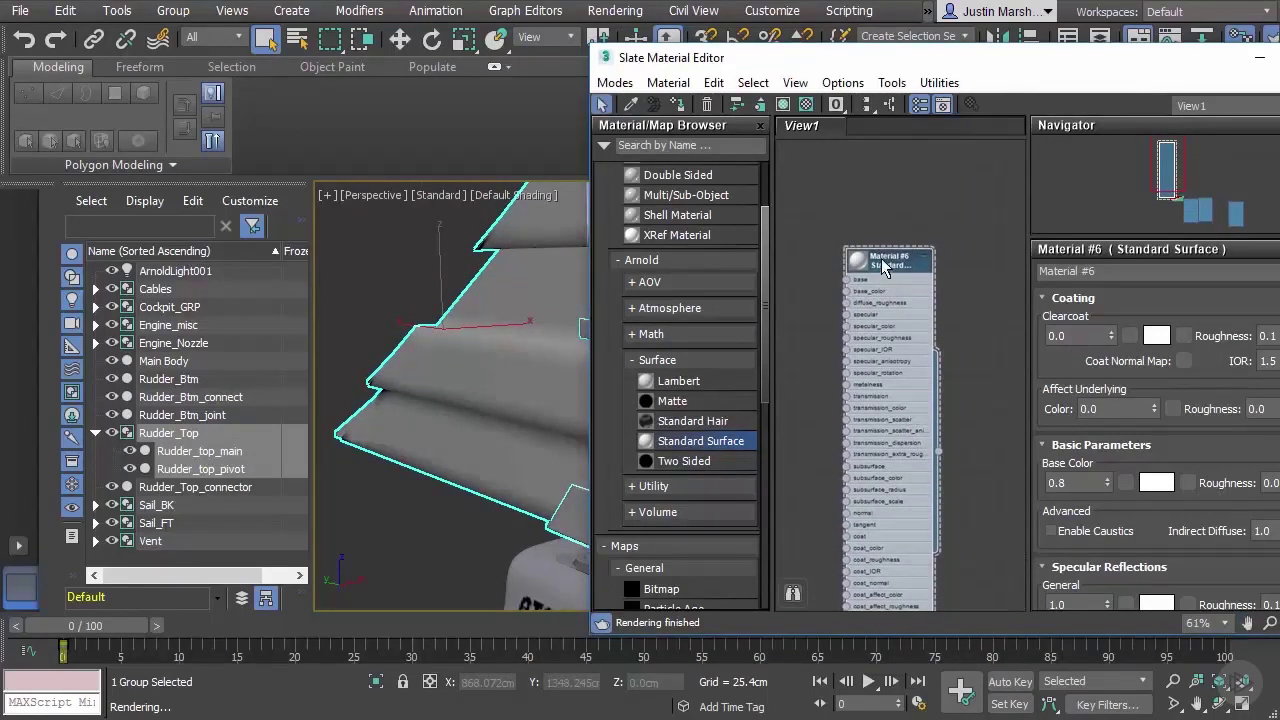
pyautogui.rightClick(879, 262)
pyautogui.click(904, 291)
# Start a live ActiveShade render from Render Setup and position the render window
pyautogui.press('F10')
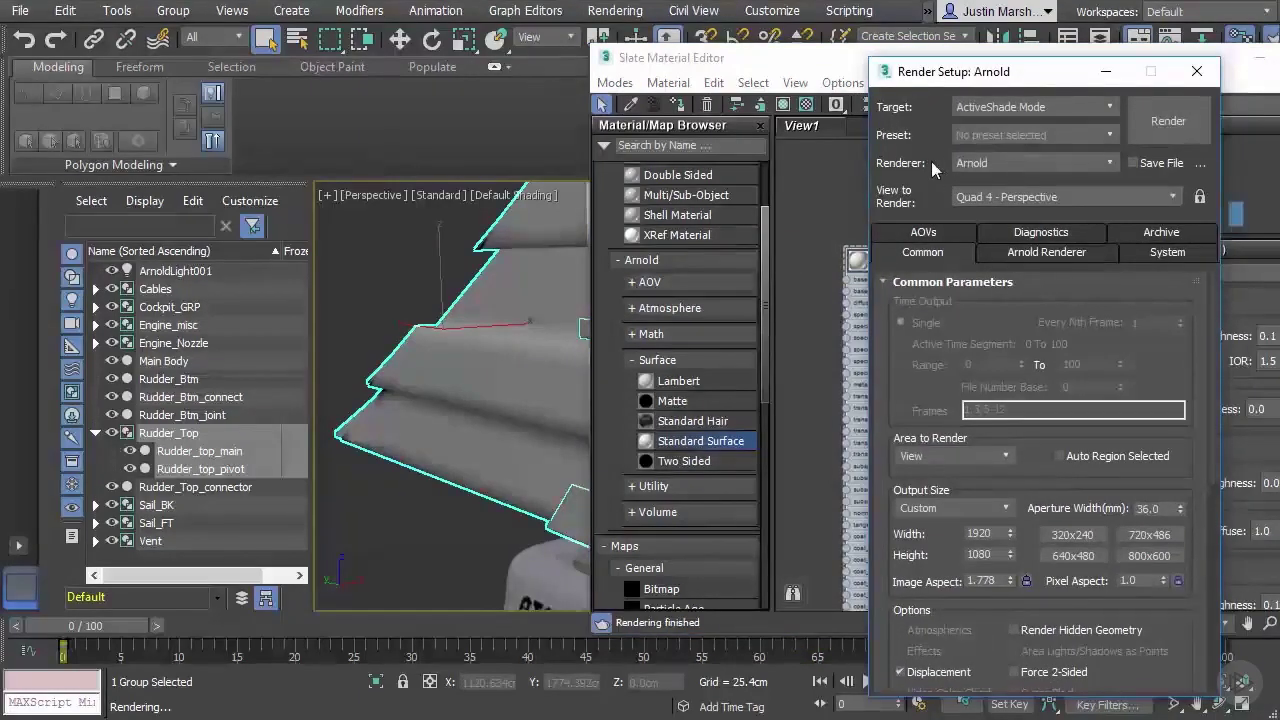
pyautogui.click(1168, 121)
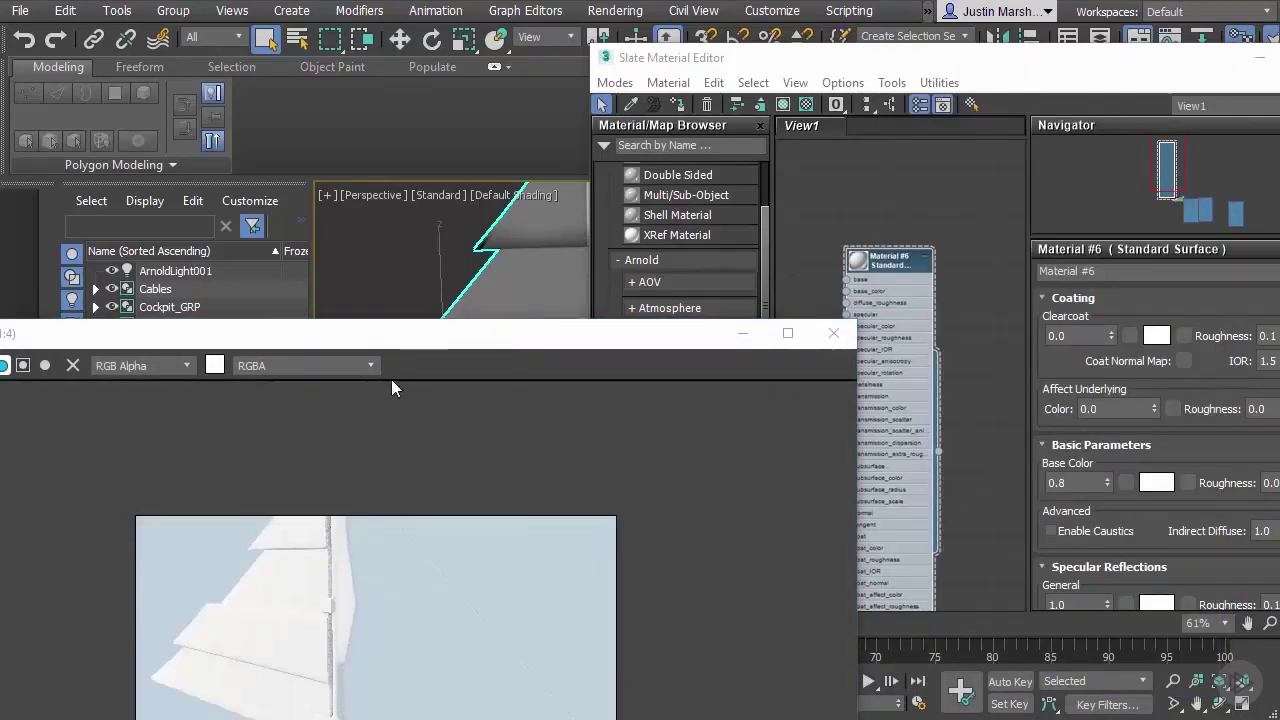
pyautogui.moveTo(446, 334); pyautogui.dragTo(472, 71)
pyautogui.moveTo(886, 220); pyautogui.dragTo(611, 230)
pyautogui.moveTo(358, 70); pyautogui.dragTo(418, 61)
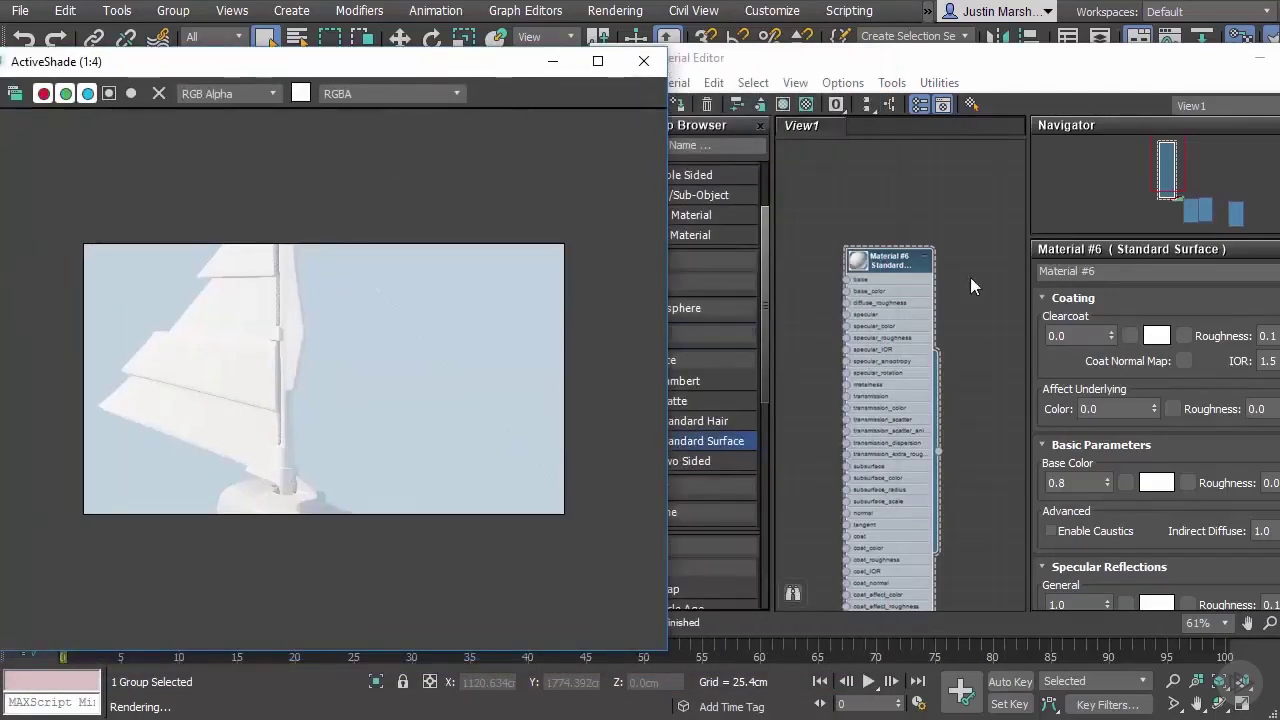
# Set Material #6's base colour to a saturated blue in the Color Selector
pyautogui.click(875, 257)
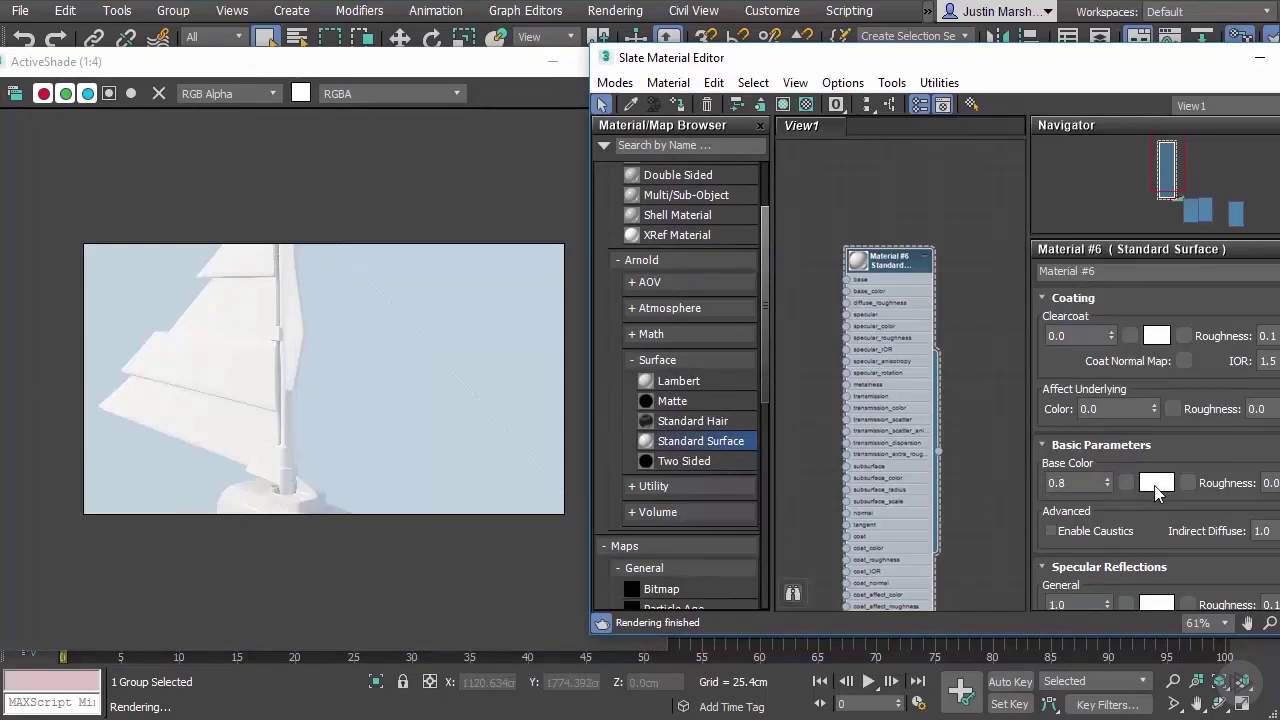
pyautogui.click(1157, 484)
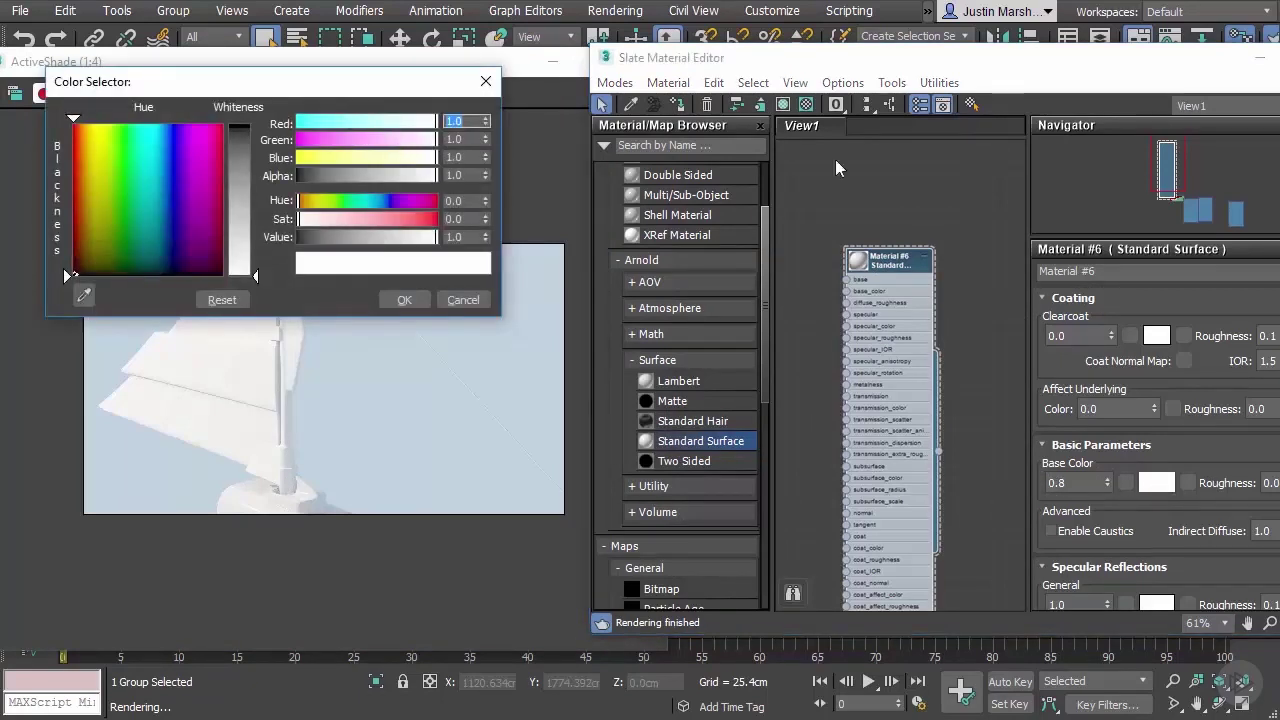
pyautogui.moveTo(959, 290); pyautogui.dragTo(957, 268)
pyautogui.moveTo(1042, 317); pyautogui.dragTo(1042, 235)
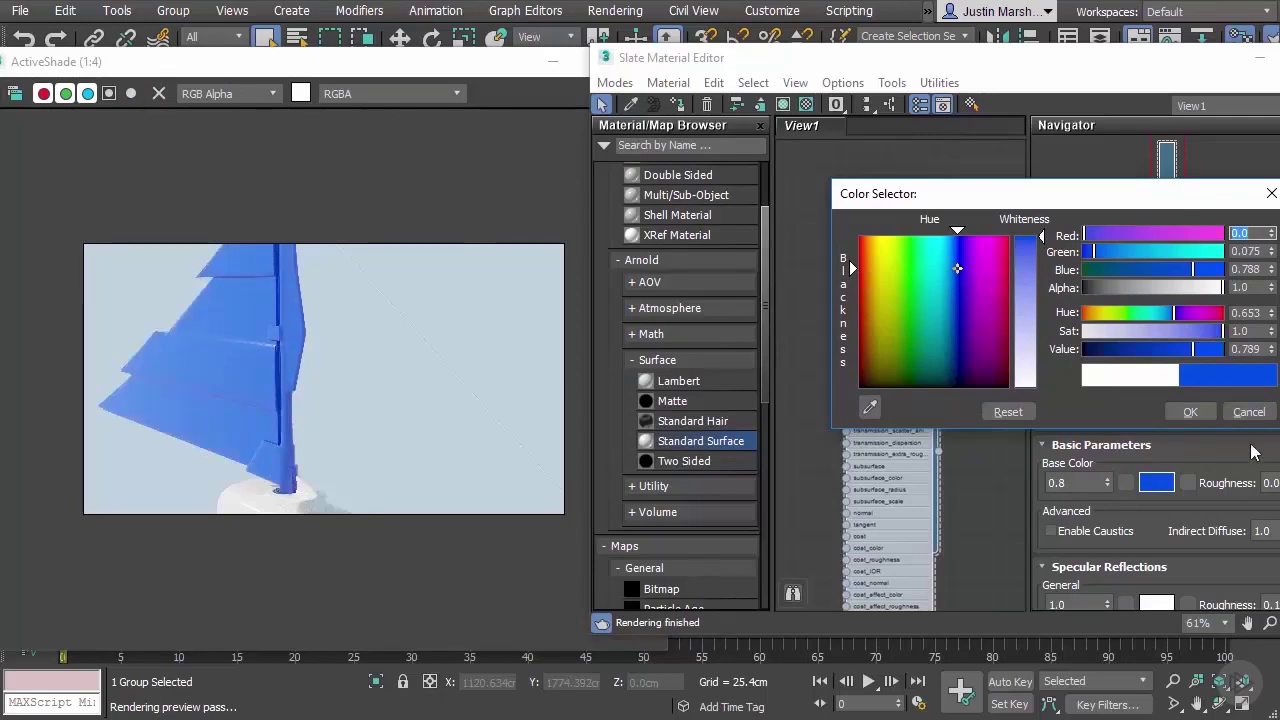
pyautogui.click(1190, 412)
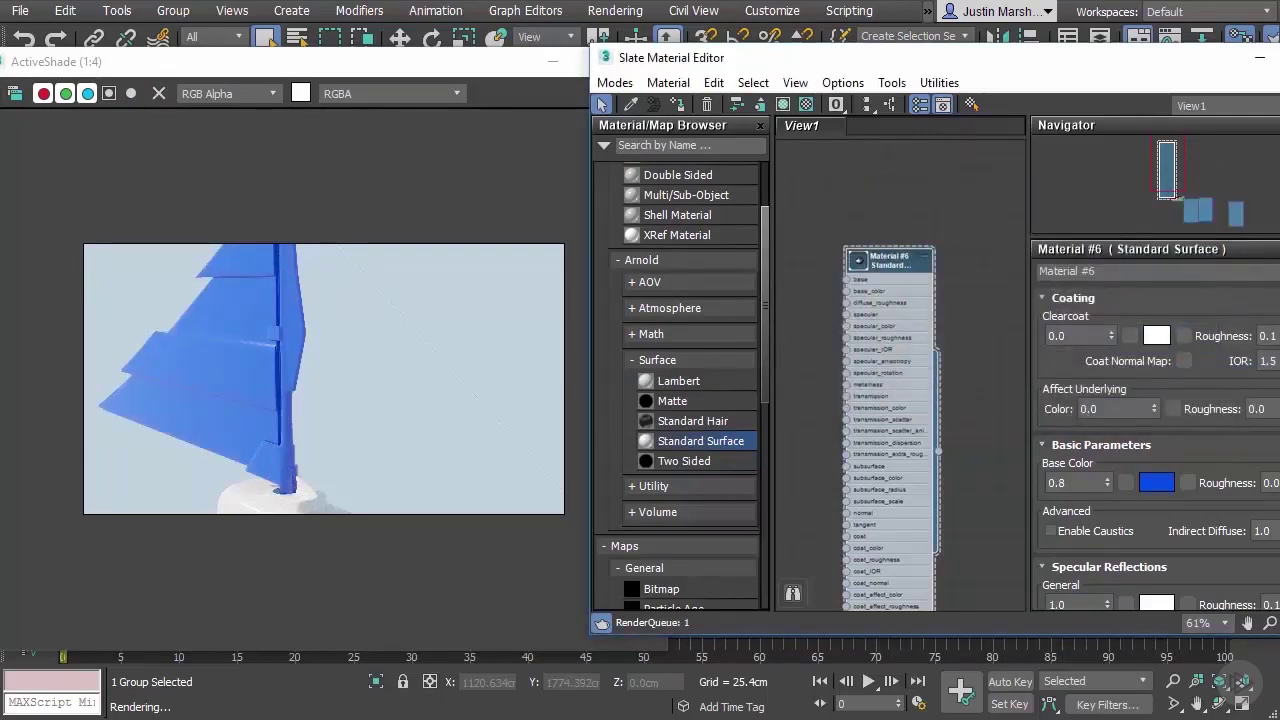
# Raise Material #6's specular weight to 1.36 and metalness to about 0.36
pyautogui.scroll(-5, 1156, 448)
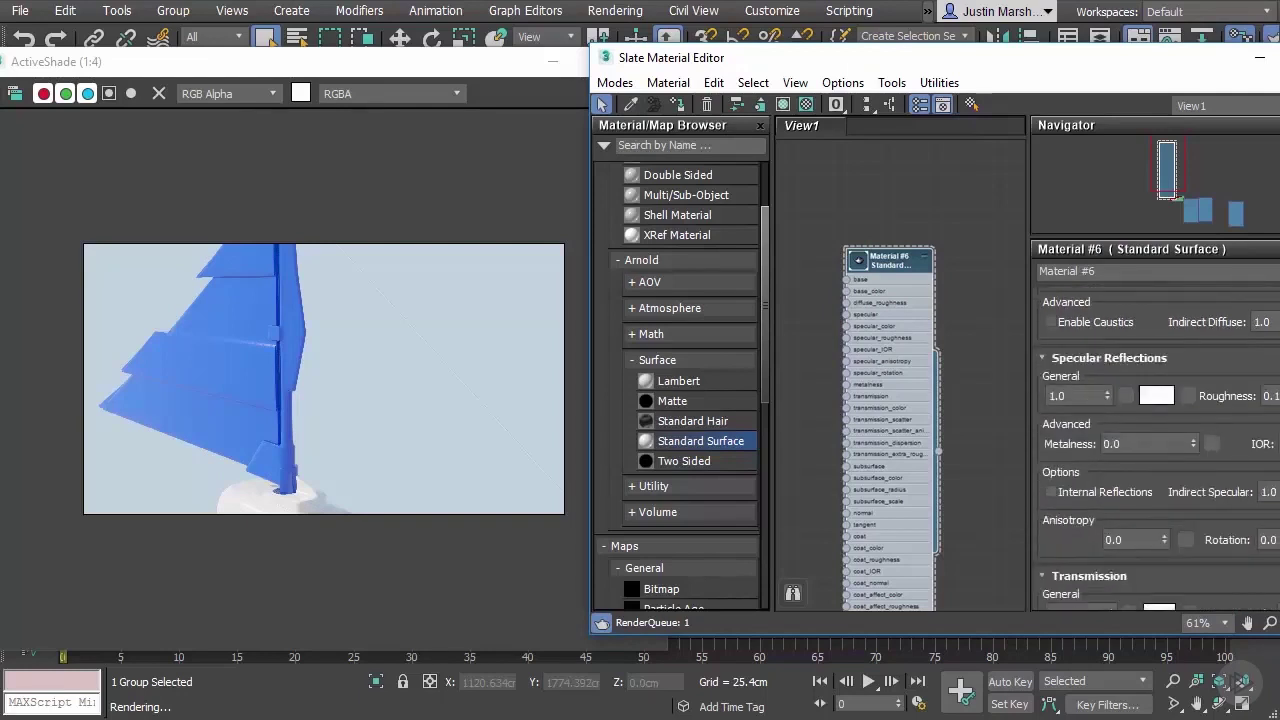
pyautogui.scroll(2, 1156, 448)
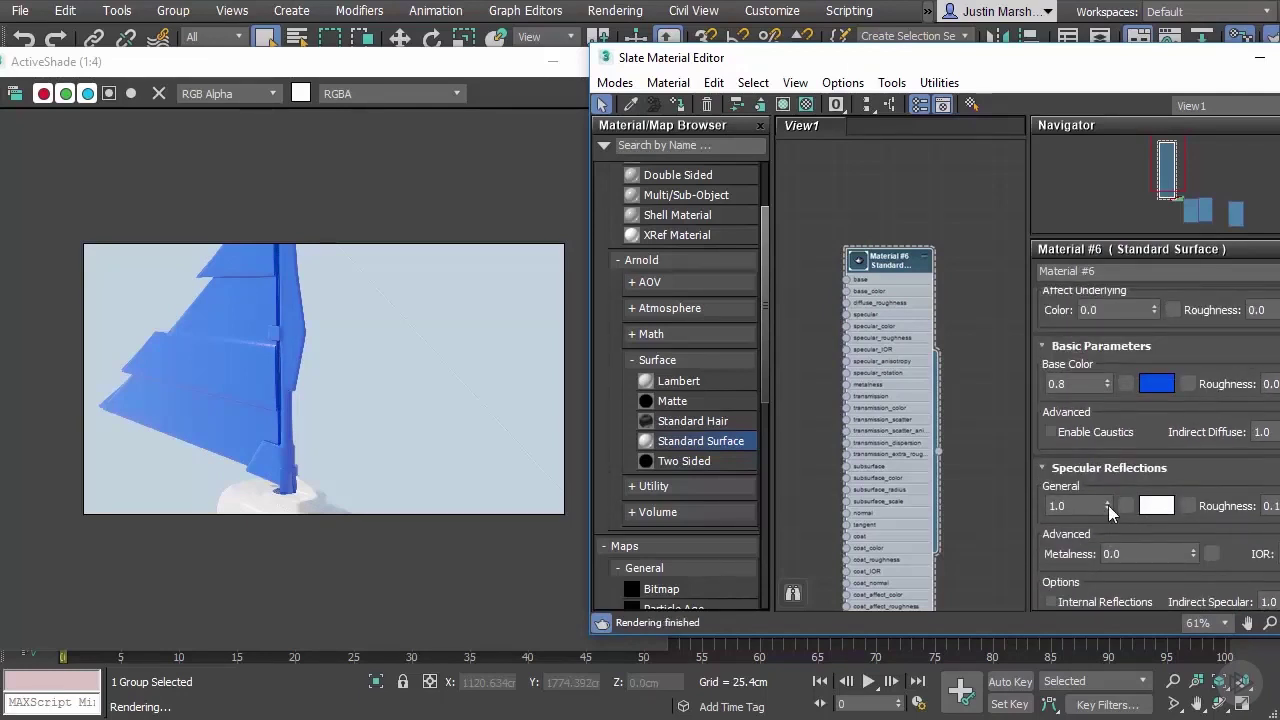
pyautogui.moveTo(1108, 512); pyautogui.dragTo(1113, 466)
pyautogui.moveTo(1193, 555); pyautogui.dragTo(1200, 511)
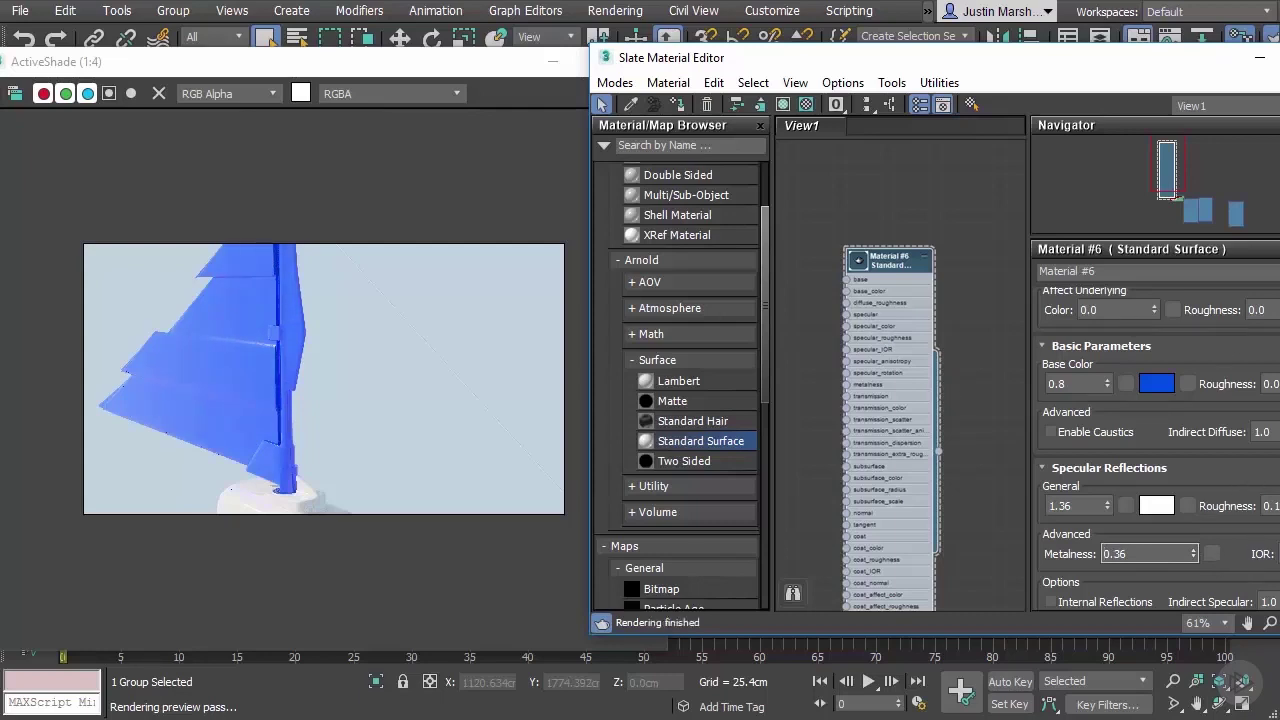
pyautogui.scroll(2, 1155, 450)
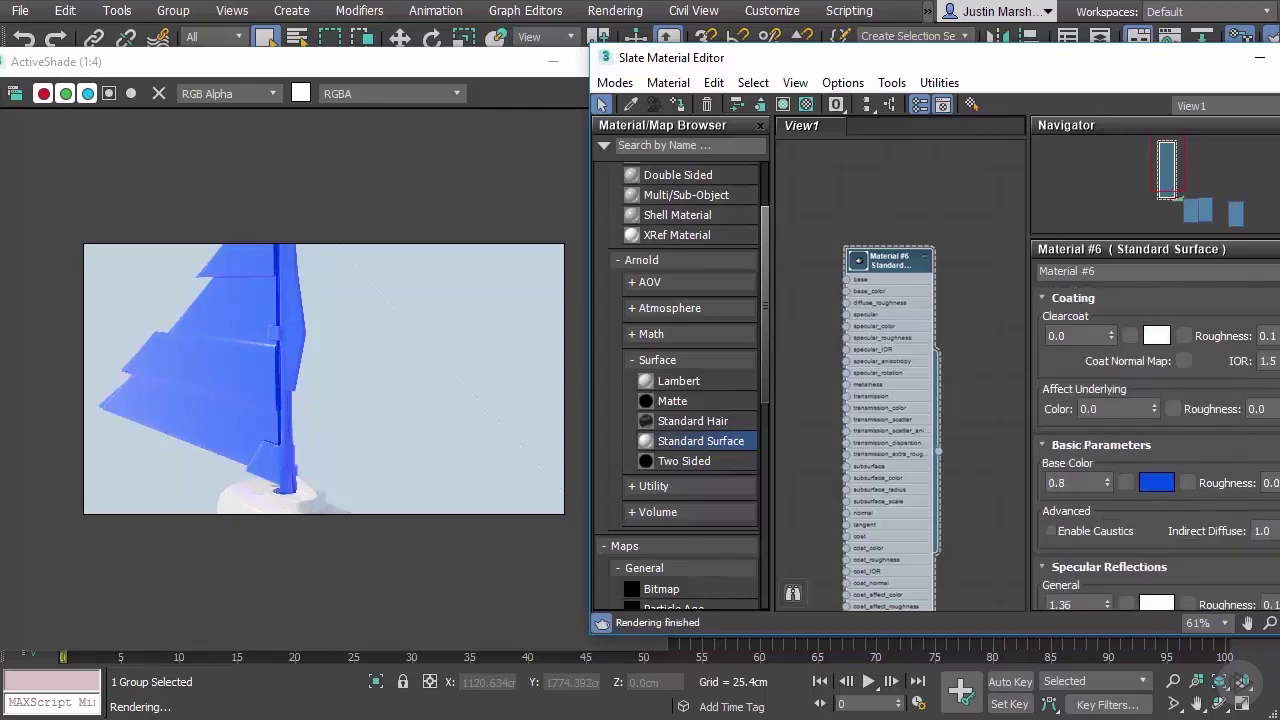
pyautogui.scroll(-12, 1155, 450)
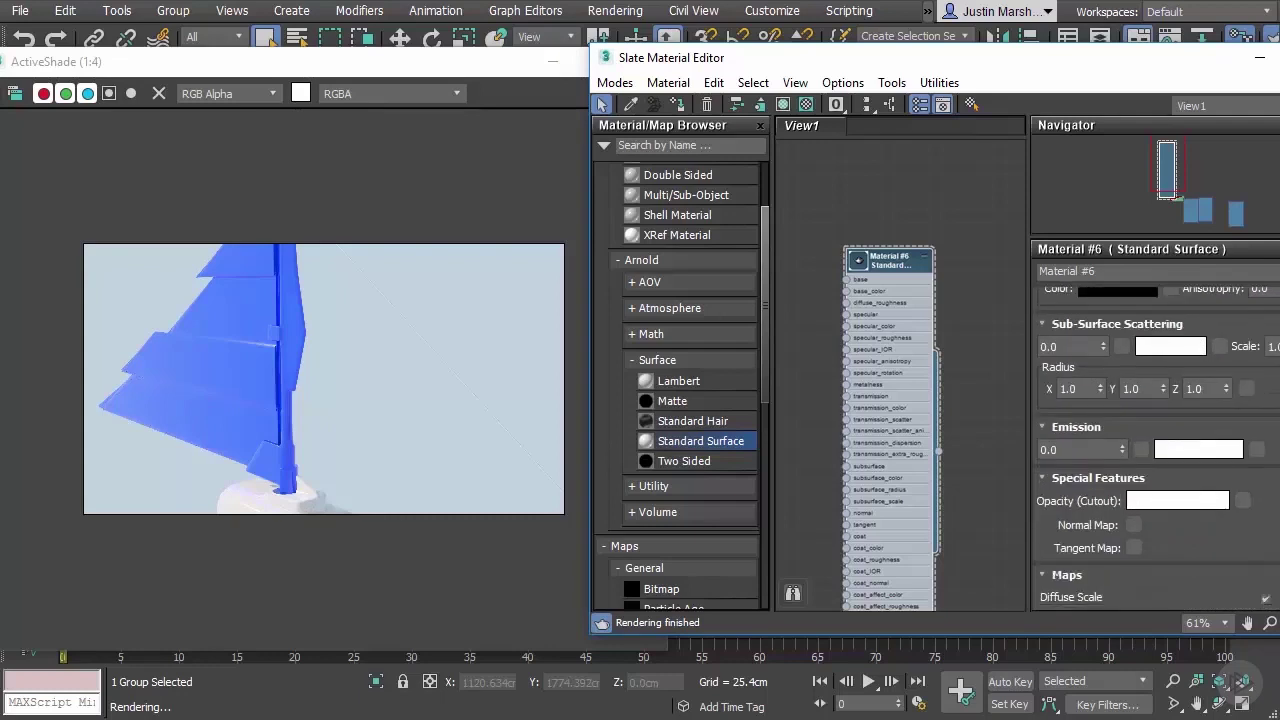
pyautogui.scroll(-1, 1155, 450)
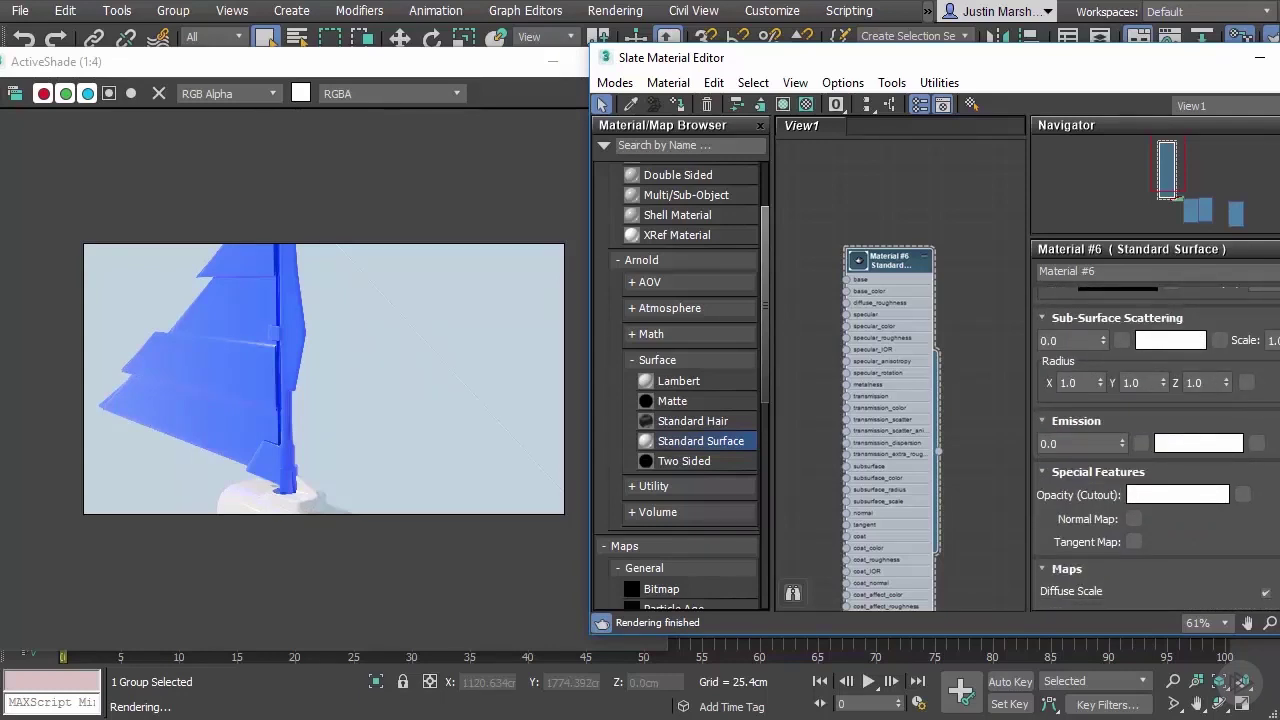
pyautogui.scroll(-5, 1155, 450)
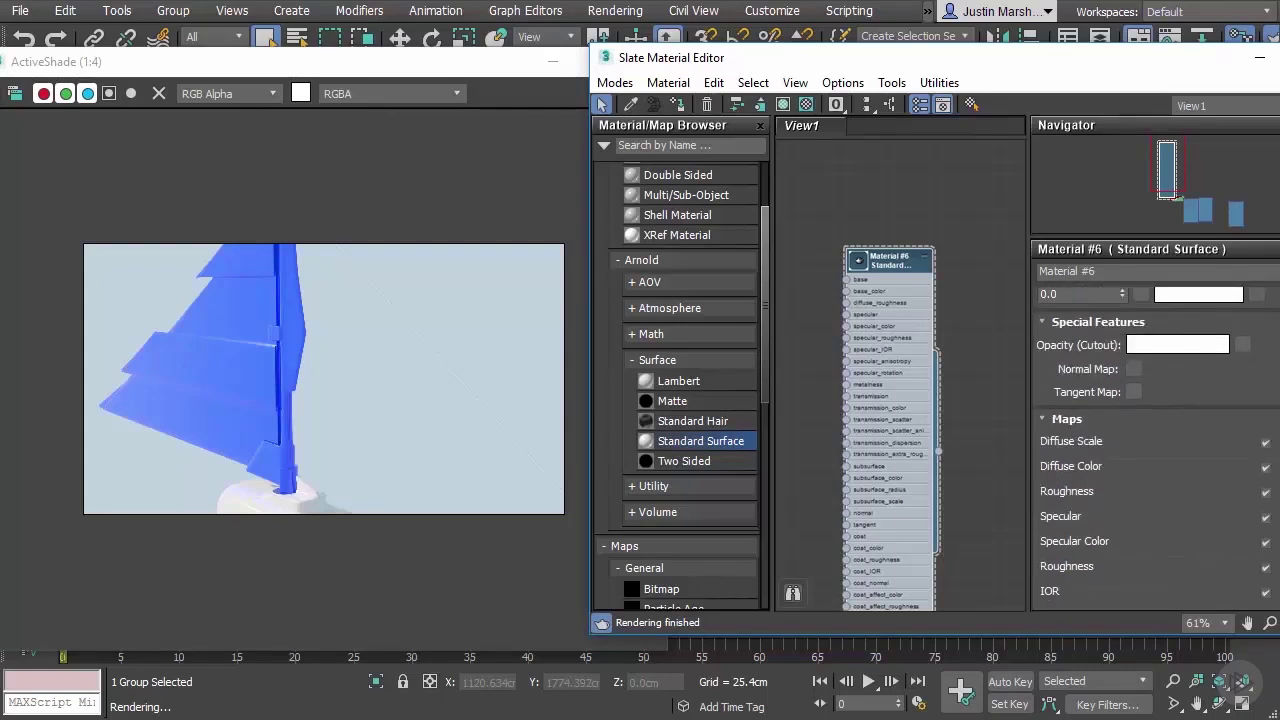
pyautogui.scroll(1, 1155, 450)
pyautogui.scroll(10, 1155, 450)
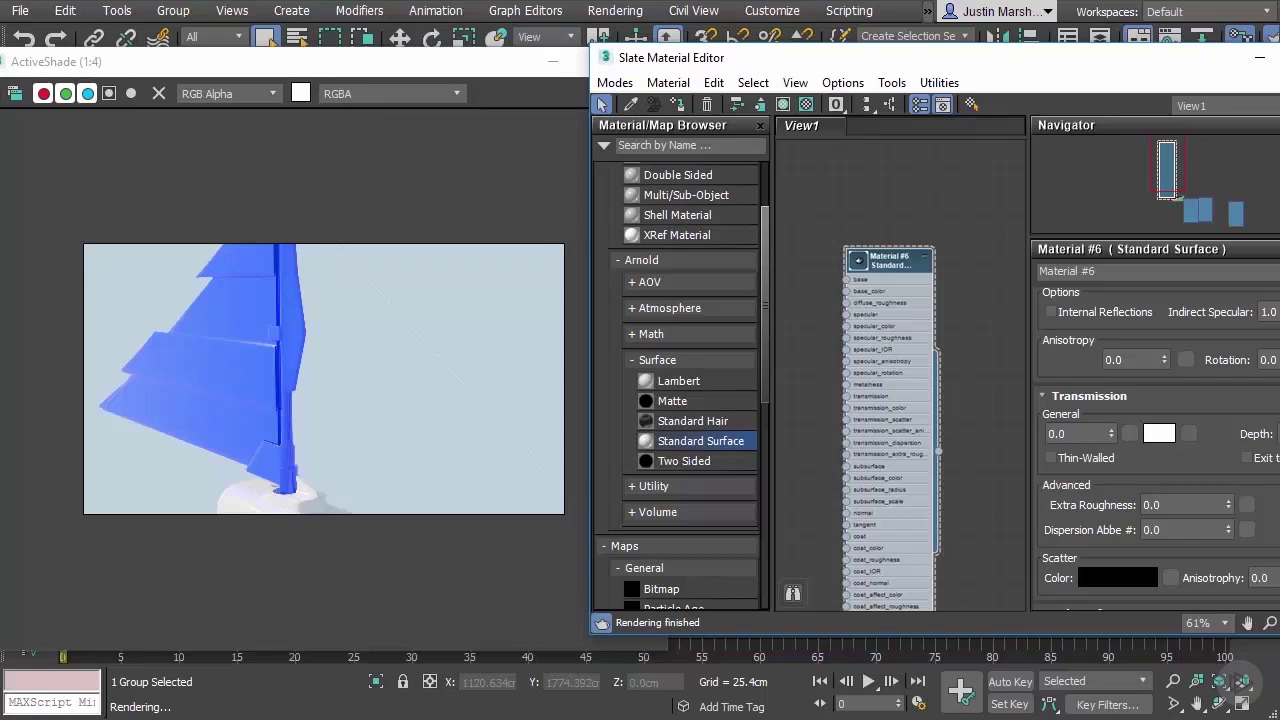
pyautogui.moveTo(1117, 60); pyautogui.dragTo(1020, 77)
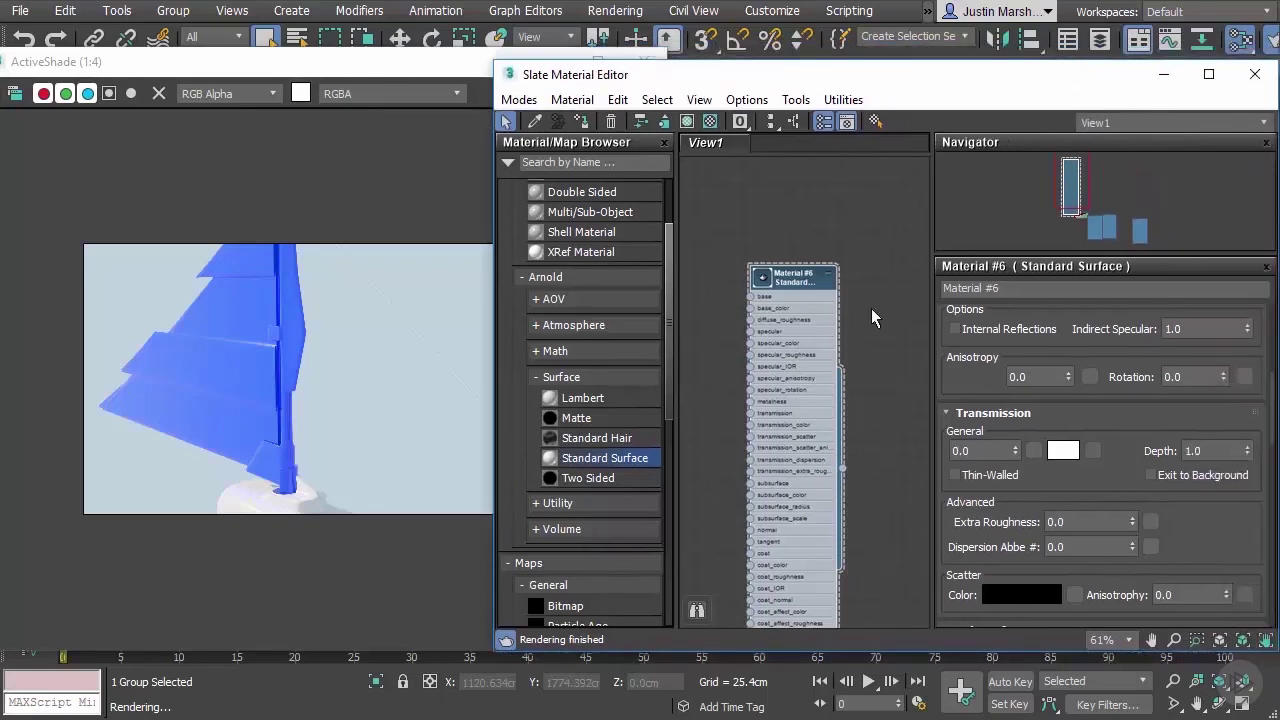
pyautogui.moveTo(776, 280); pyautogui.dragTo(839, 243)
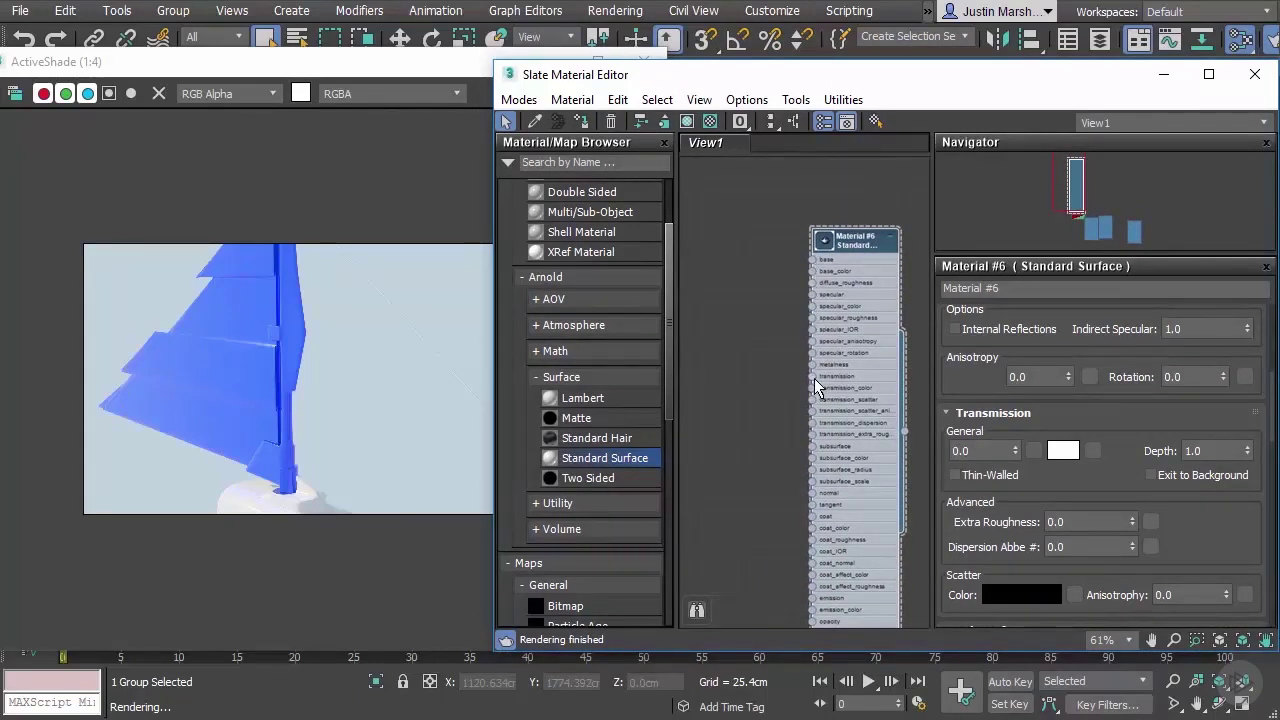
pyautogui.moveTo(666, 354); pyautogui.dragTo(673, 194)
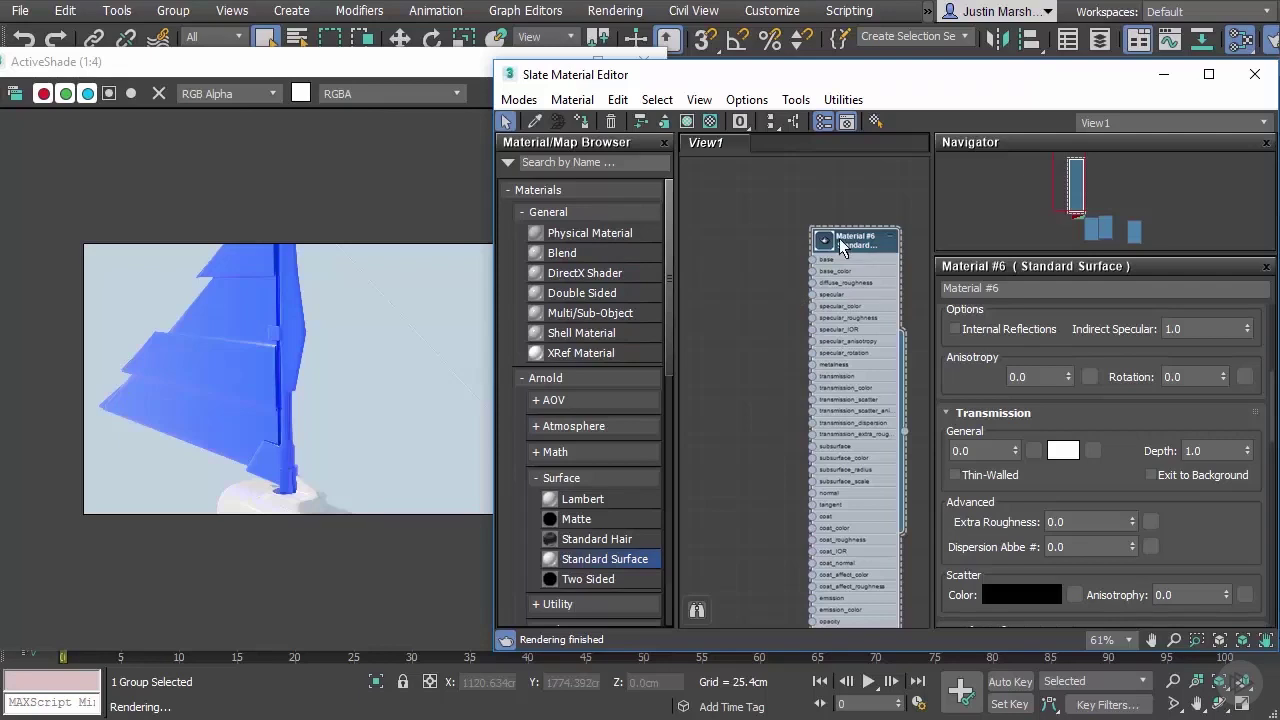
pyautogui.scroll(-10, 1136, 360)
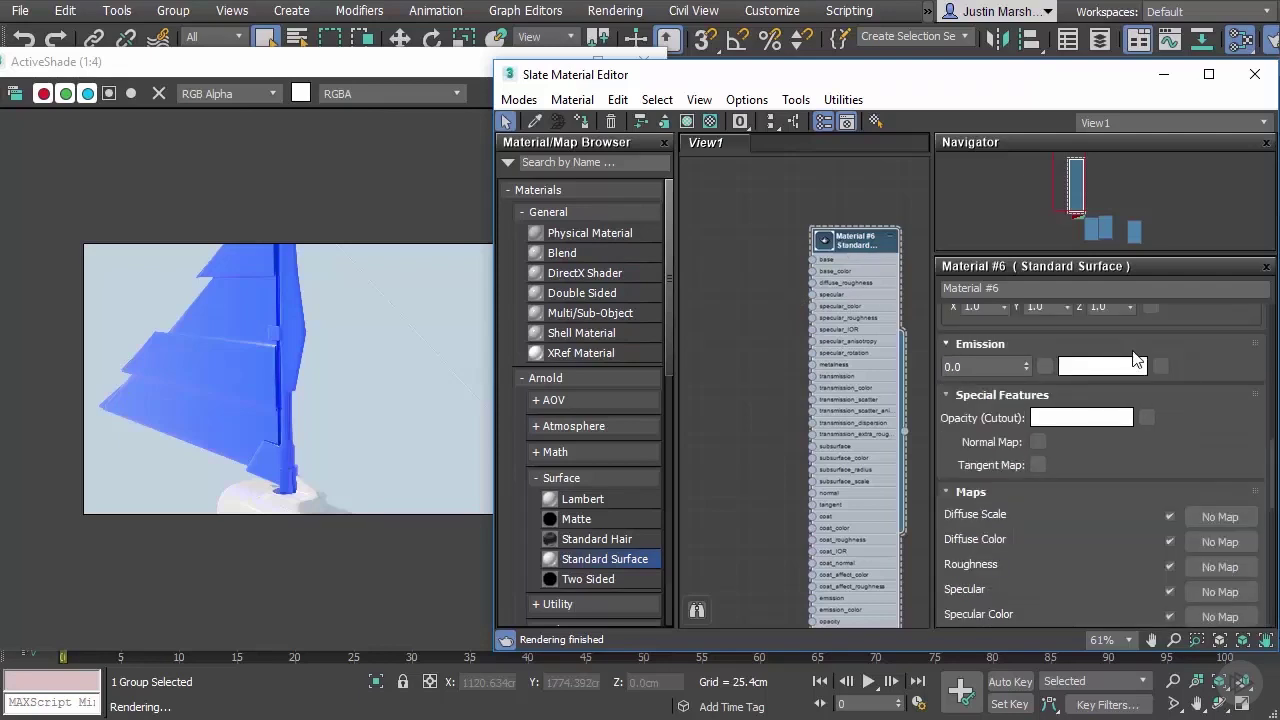